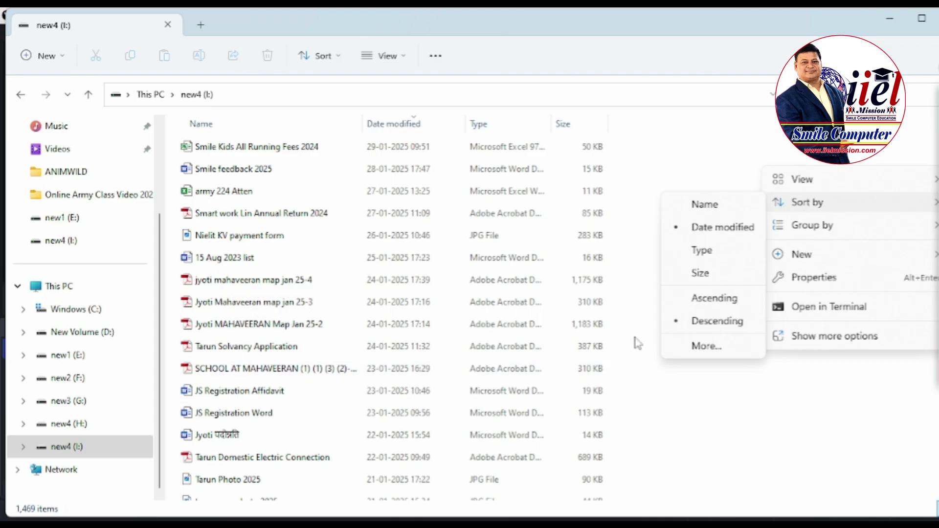
# Sort the contents of the new4 (I:) drive by name and examine the order of its folders and files.
pyautogui.click(713, 210)
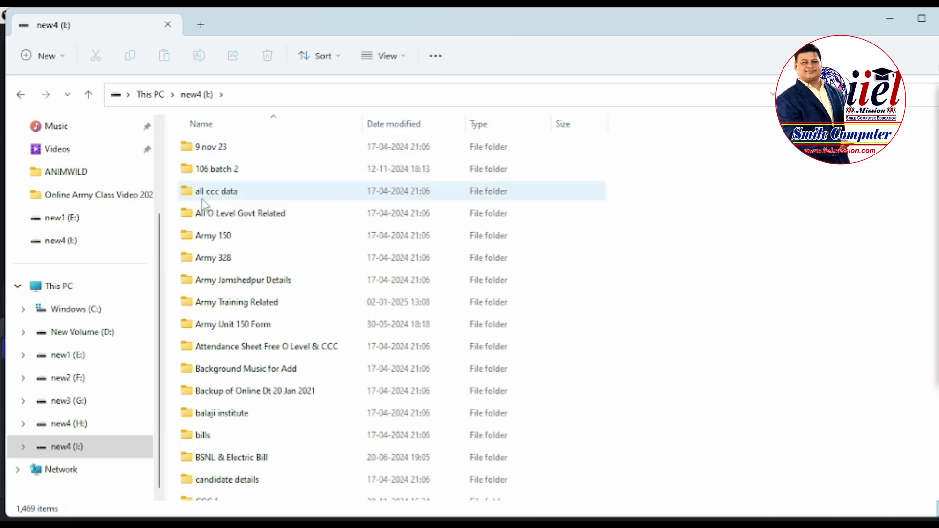
pyautogui.scroll(-2, 218, 375)
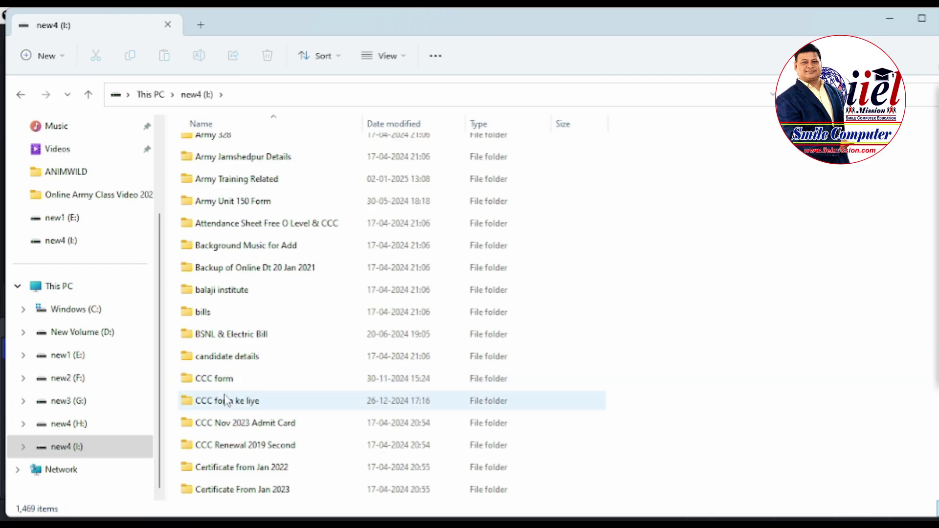
pyautogui.scroll(-3, 225, 391)
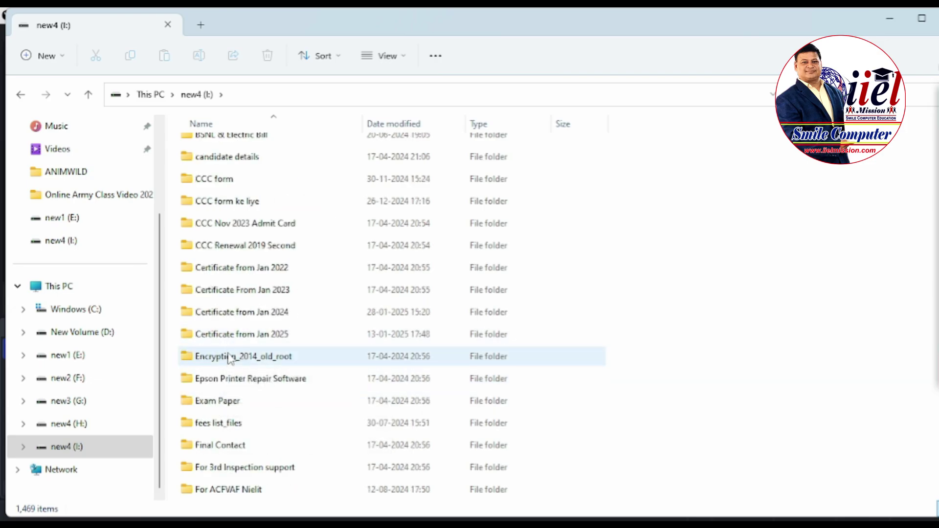
pyautogui.scroll(-2, 226, 377)
pyautogui.scroll(-20, 228, 394)
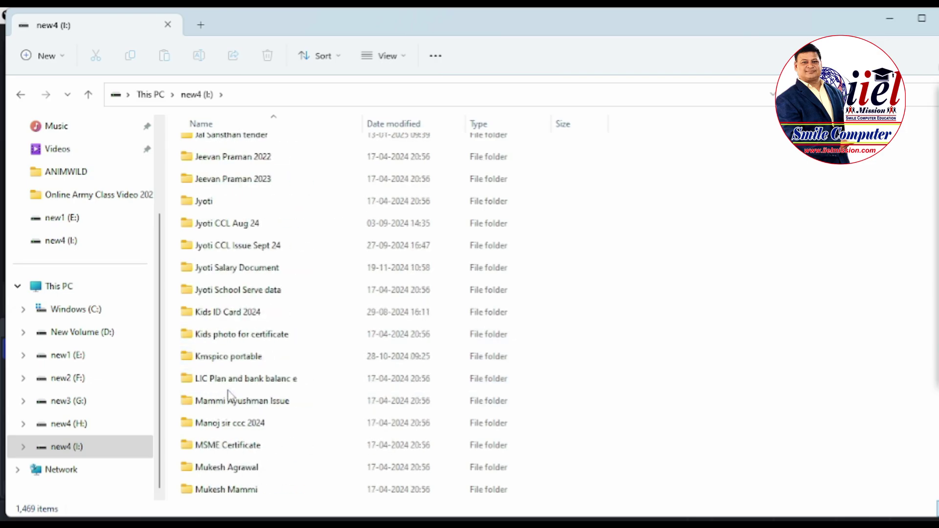
pyautogui.scroll(-20, 230, 391)
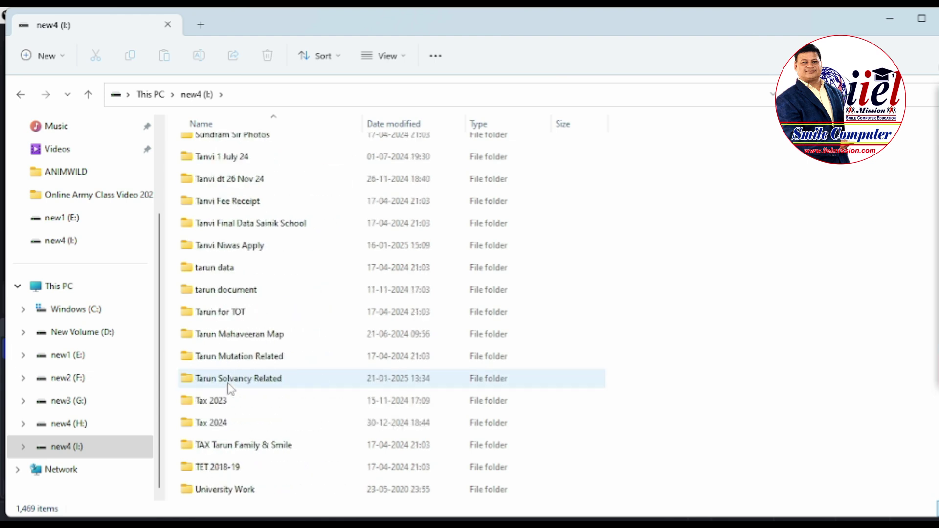
pyautogui.scroll(5, 226, 377)
pyautogui.scroll(2, 225, 374)
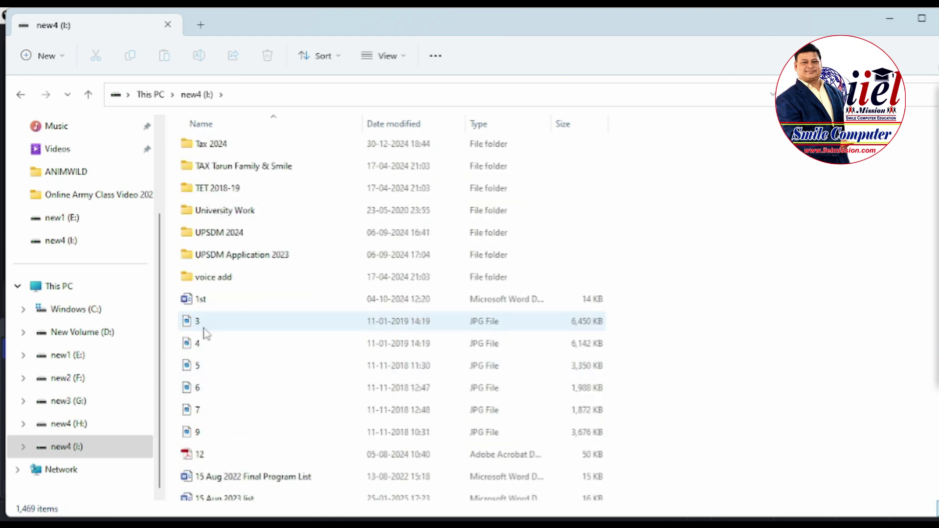
pyautogui.scroll(-3, 206, 330)
pyautogui.scroll(-13, 206, 342)
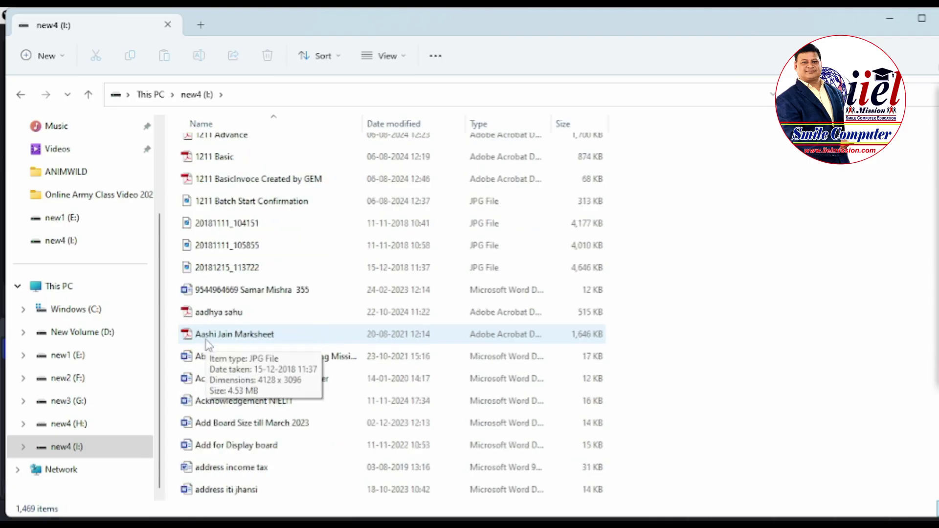
pyautogui.scroll(-7, 215, 406)
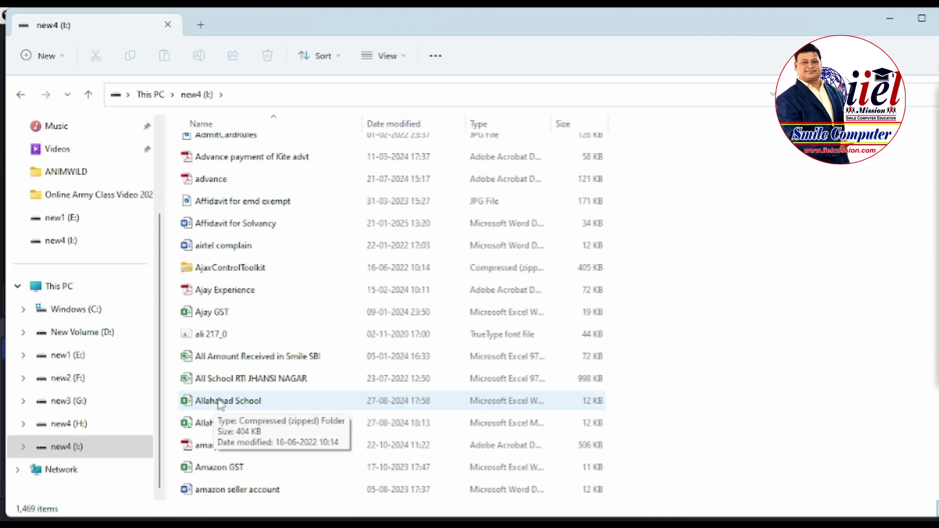
pyautogui.scroll(-15, 223, 377)
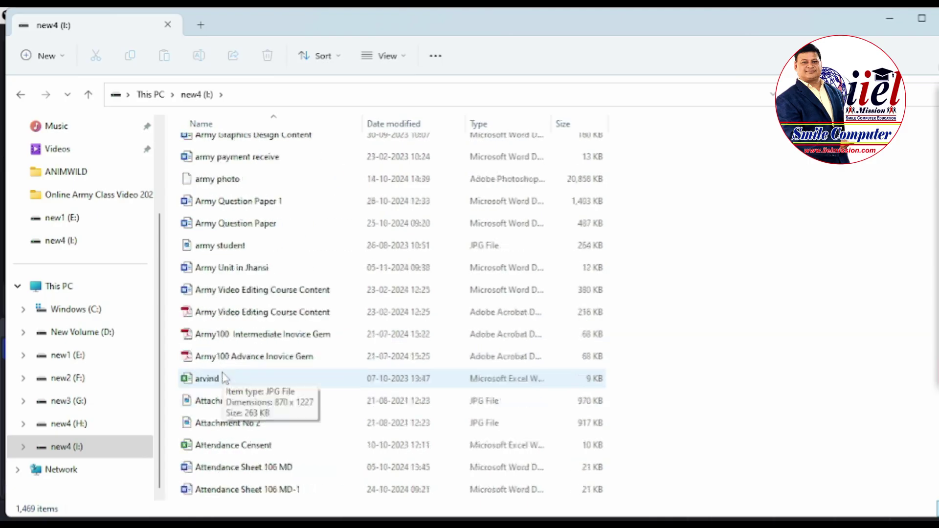
pyautogui.scroll(-3, 223, 379)
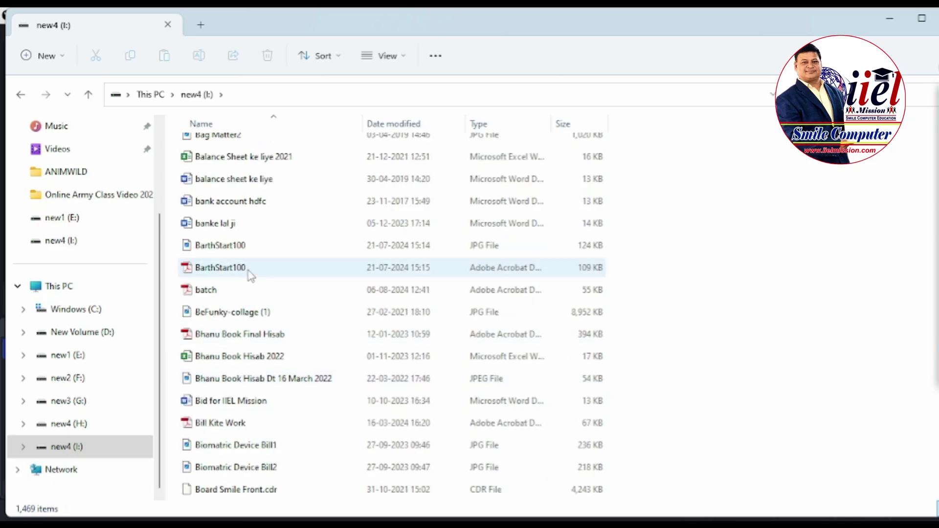
pyautogui.scroll(-3, 245, 379)
pyautogui.scroll(-5, 235, 407)
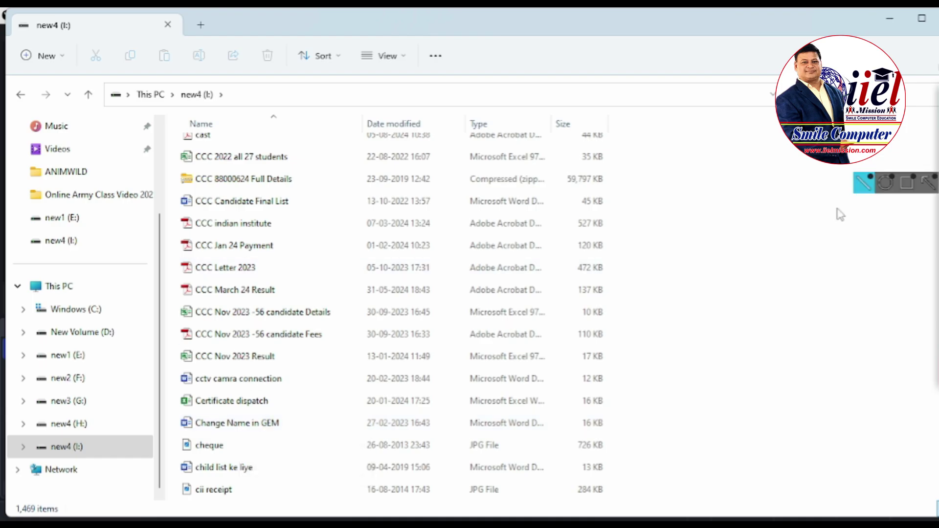
# Sort the contents of the new4 (I:) drive by date modified.
pyautogui.rightClick(768, 194)
pyautogui.moveTo(783, 233)
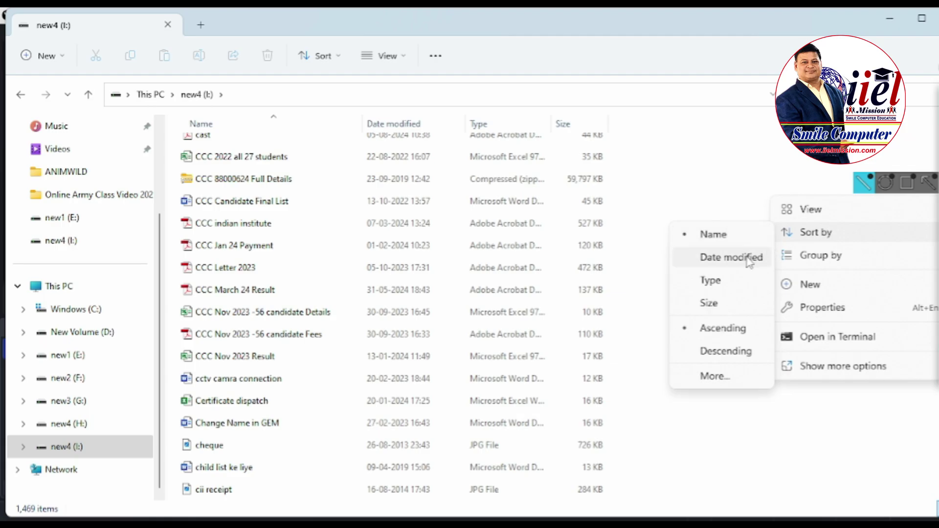
pyautogui.click(747, 259)
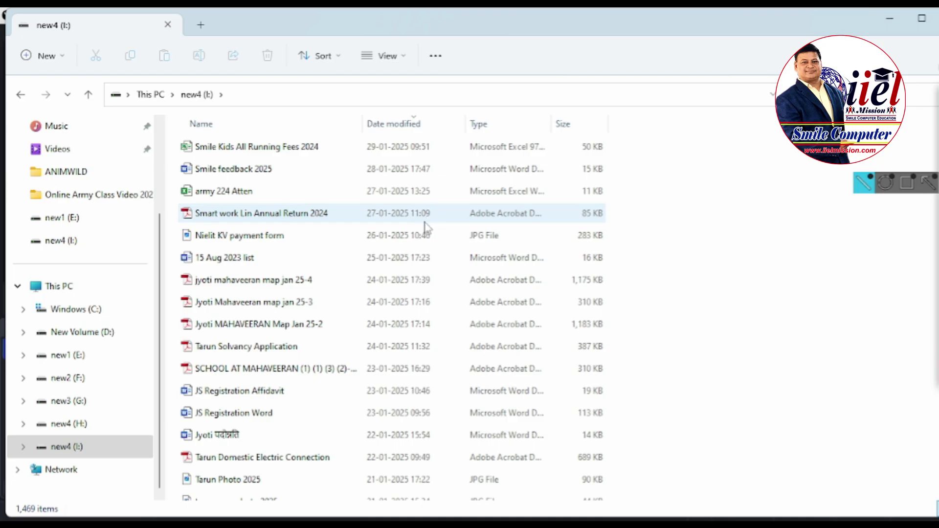
# Sort the drive's contents by type and examine how files of the same type are grouped together.
pyautogui.rightClick(767, 194)
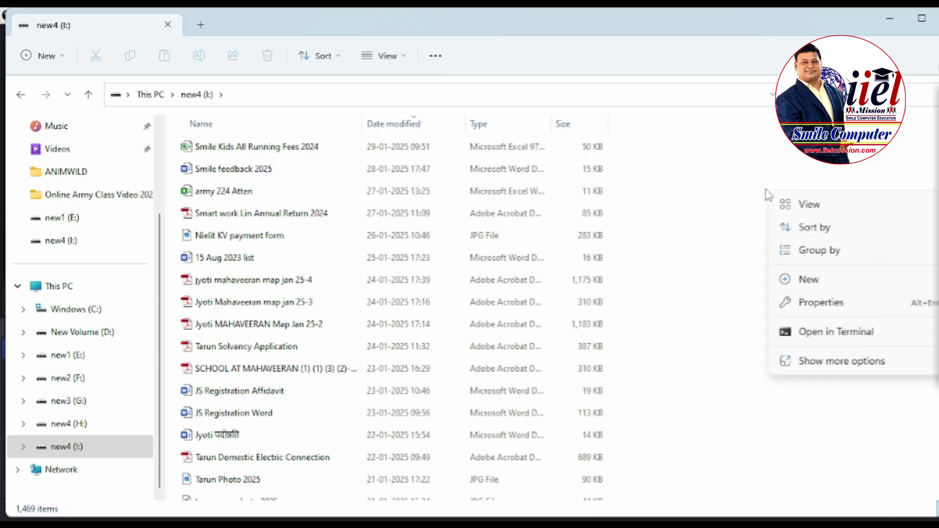
pyautogui.moveTo(805, 228)
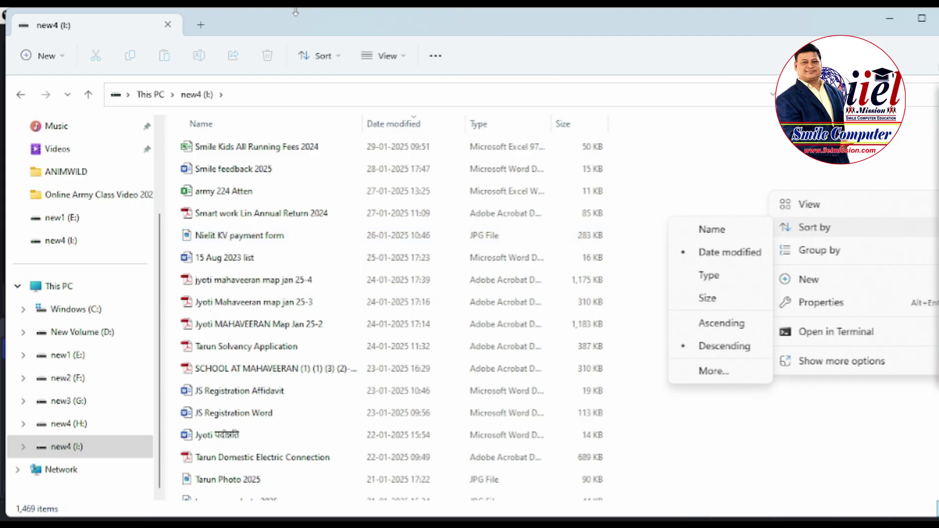
pyautogui.click(685, 280)
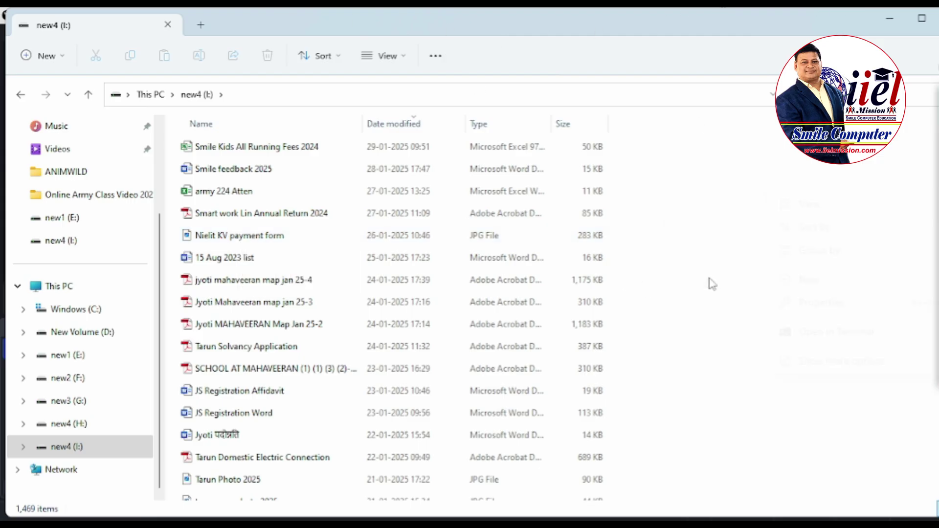
pyautogui.moveTo(938, 68); pyautogui.dragTo(897, 67)
pyautogui.moveTo(938, 142); pyautogui.dragTo(938, 217)
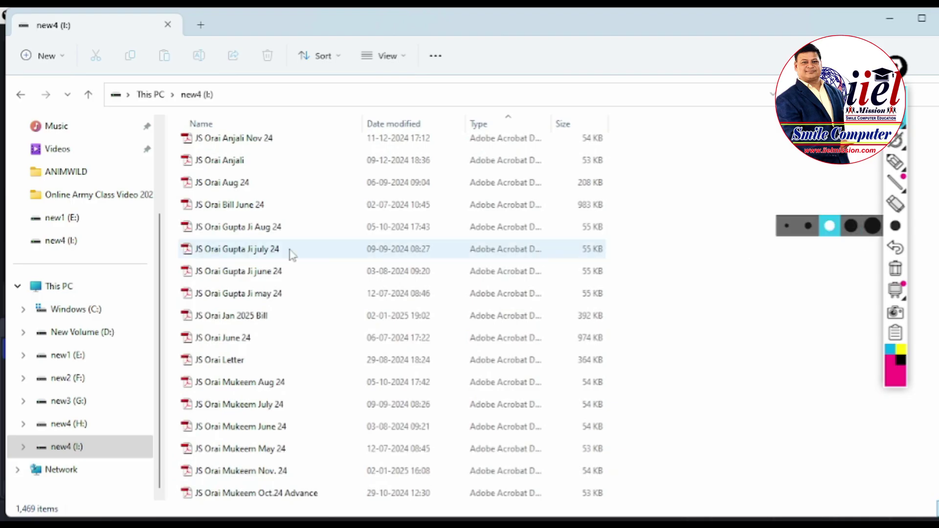
pyautogui.scroll(-20, 289, 252)
pyautogui.scroll(-20, 275, 272)
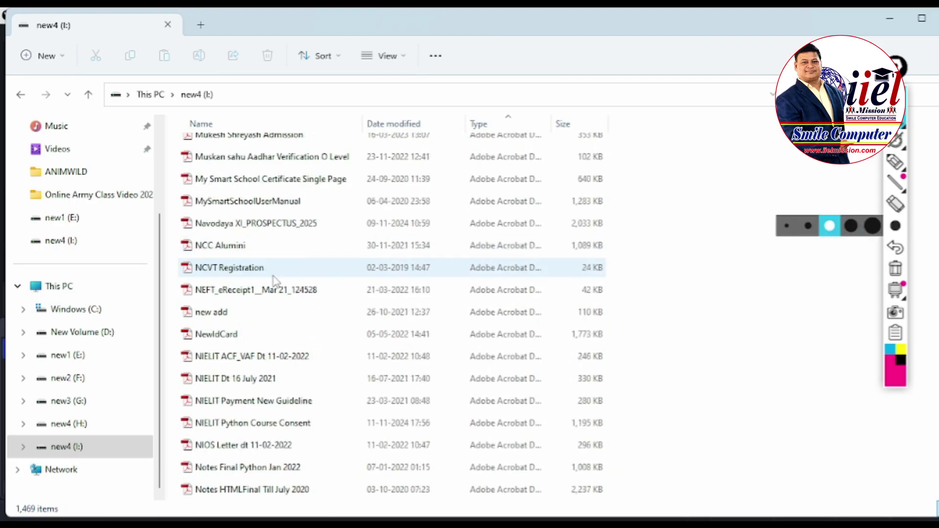
pyautogui.scroll(-20, 274, 284)
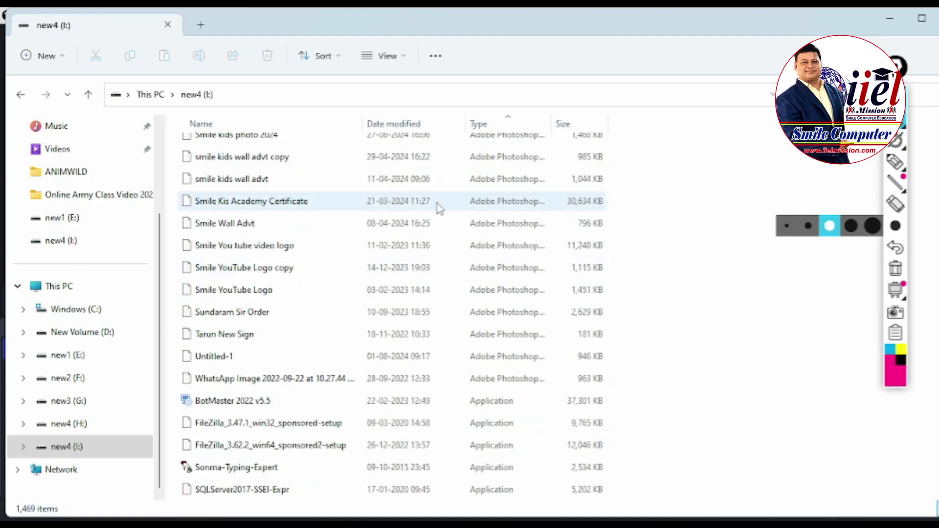
pyautogui.scroll(-5, 482, 314)
pyautogui.scroll(-8, 273, 336)
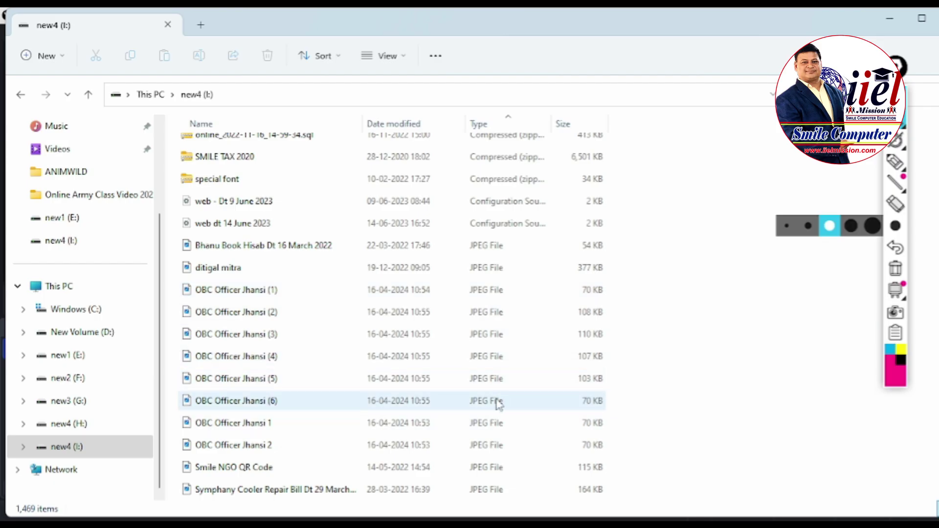
# Collapse the floating annotation toolbar and sort the drive's contents by size.
pyautogui.rightClick(752, 153)
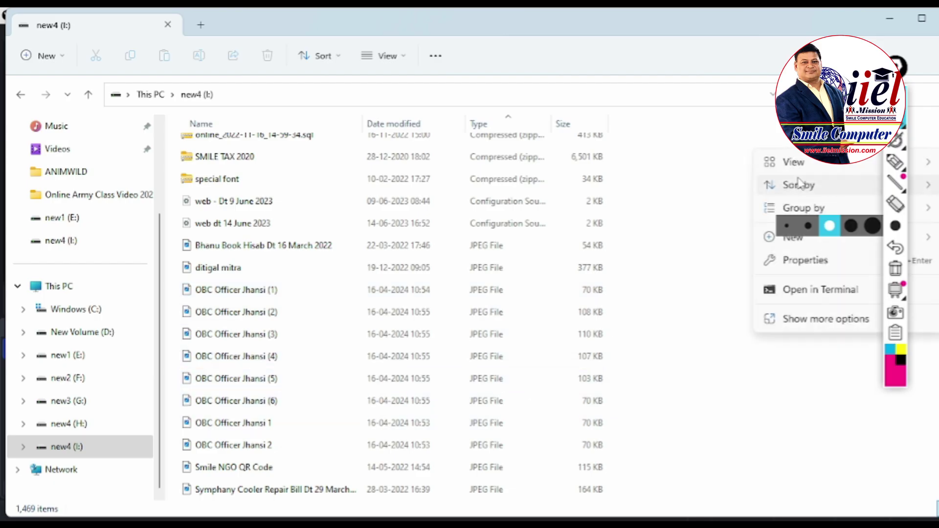
pyautogui.click(907, 98)
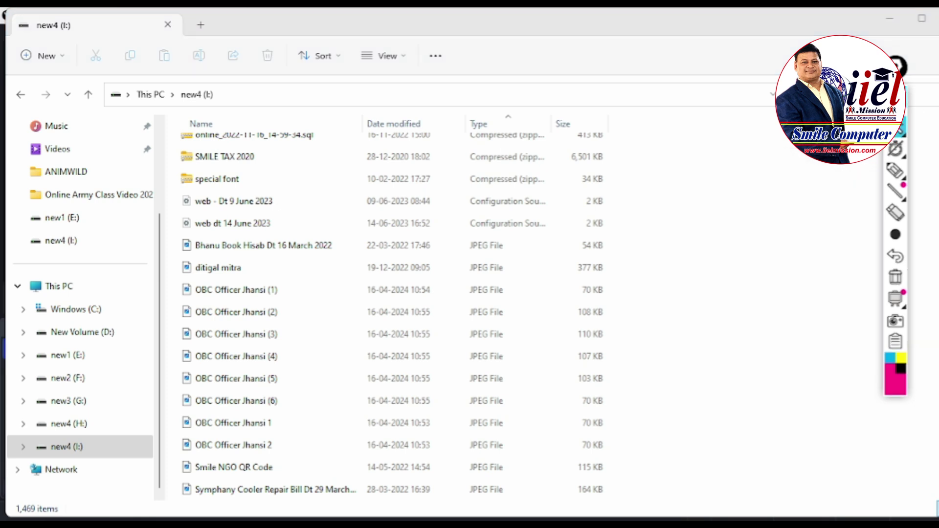
pyautogui.rightClick(770, 169)
pyautogui.moveTo(806, 205)
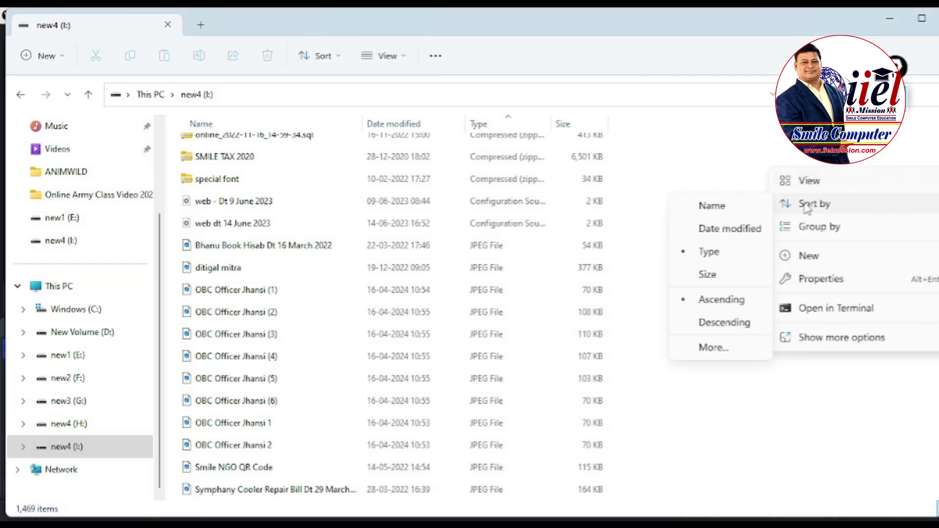
pyautogui.click(724, 276)
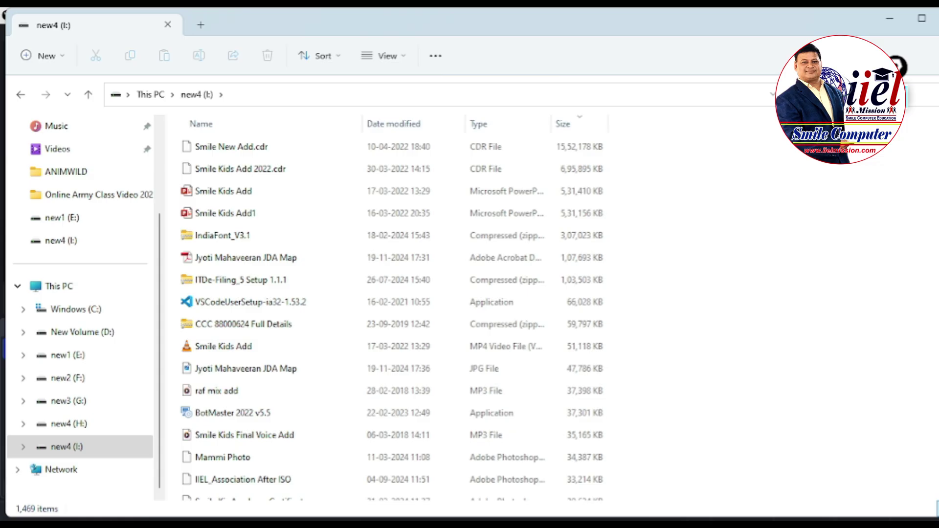
# Change the sort order back to date modified and move the floating annotation toolbar clear of the logo.
pyautogui.rightClick(899, 221)
pyautogui.click(770, 181)
pyautogui.rightClick(770, 181)
pyautogui.moveTo(807, 216)
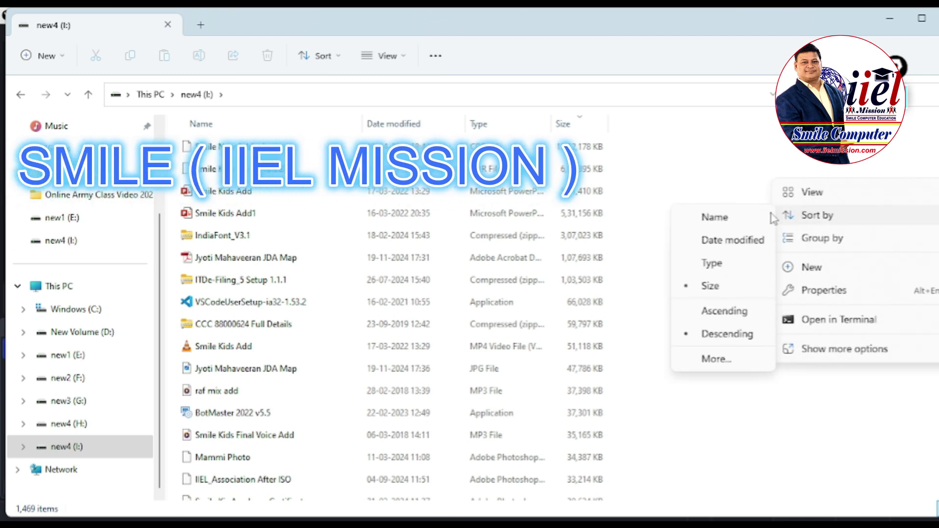
pyautogui.click(725, 247)
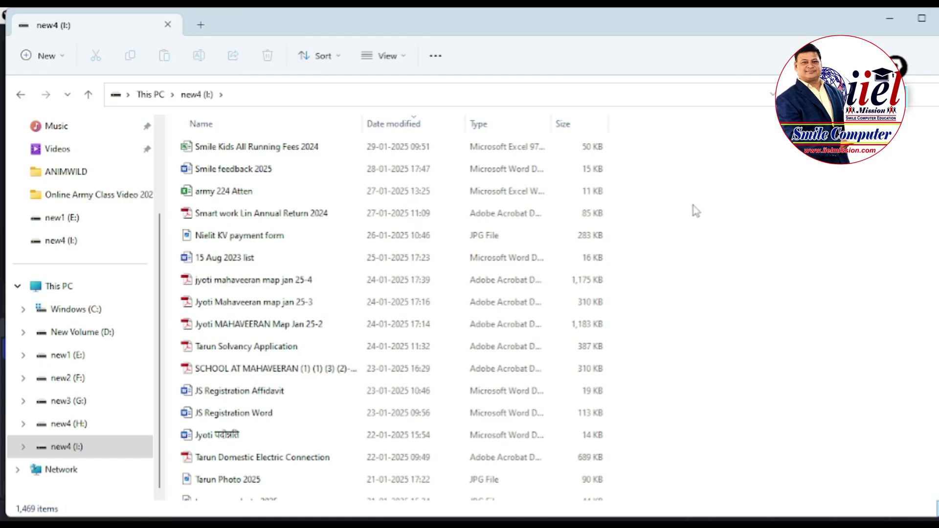
pyautogui.moveTo(903, 73); pyautogui.dragTo(913, 192)
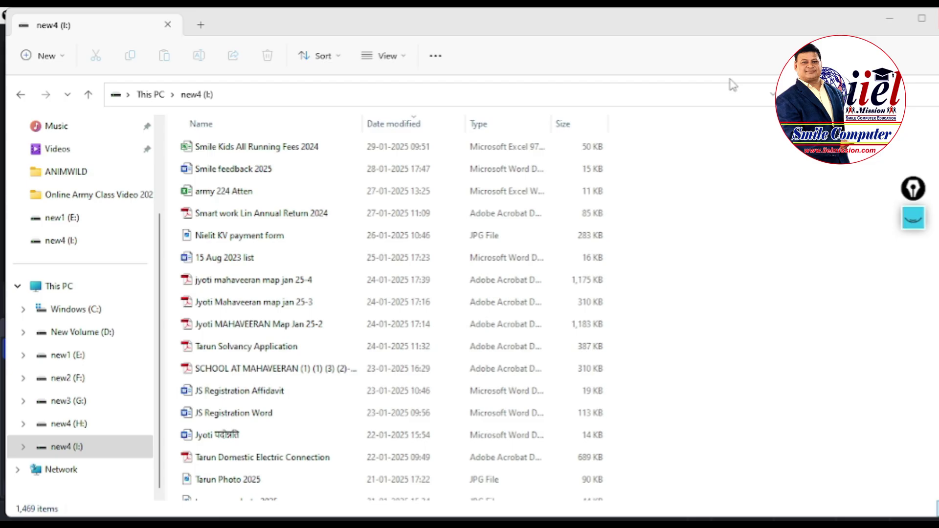
# Look through the New Volume (D:), new1 (E:) and new2 (F:) drives and the This PC drive overview.
pyautogui.click(92, 338)
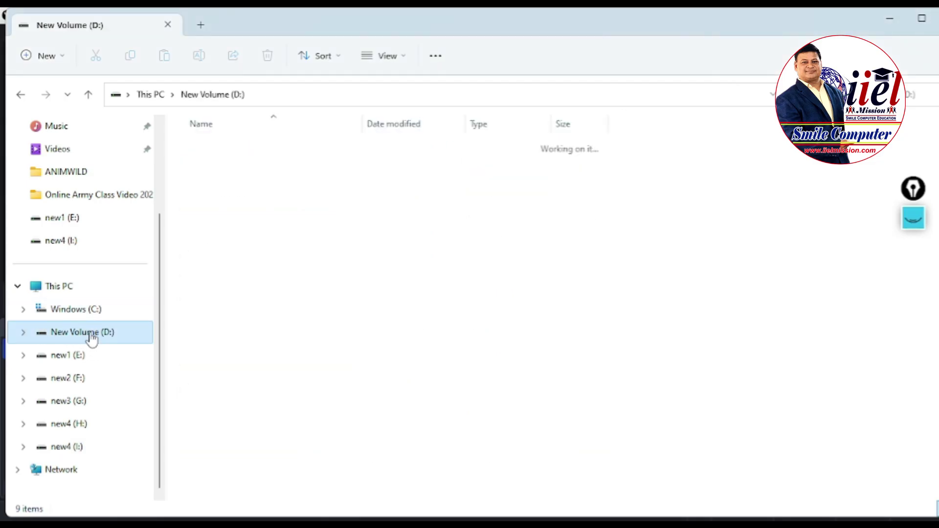
pyautogui.click(80, 366)
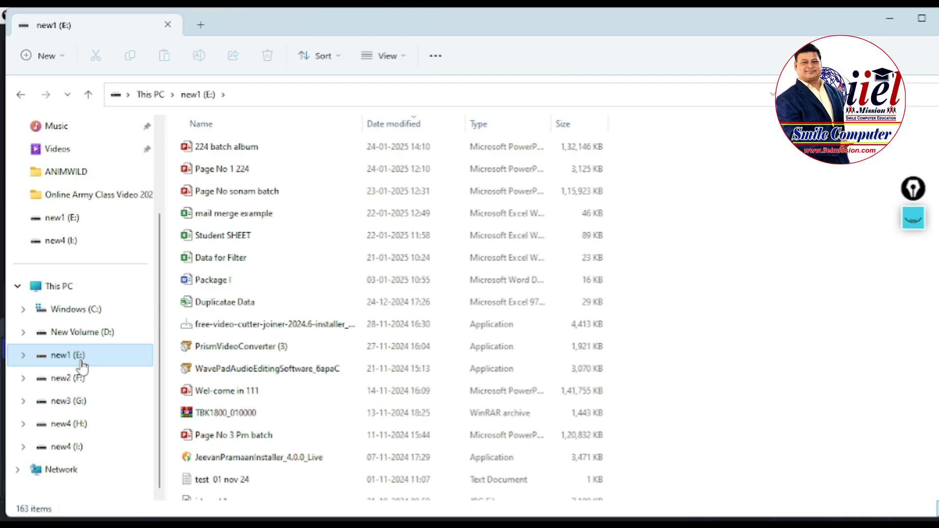
pyautogui.click(64, 291)
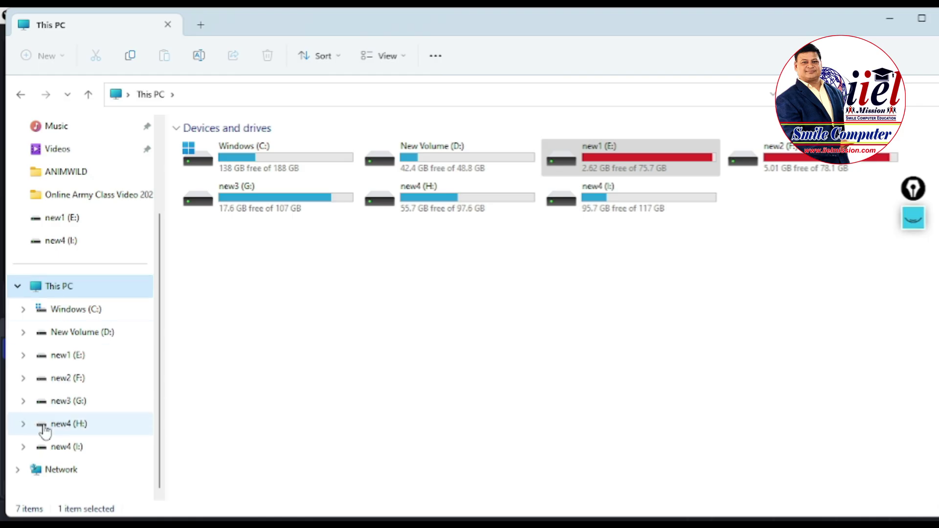
pyautogui.click(62, 359)
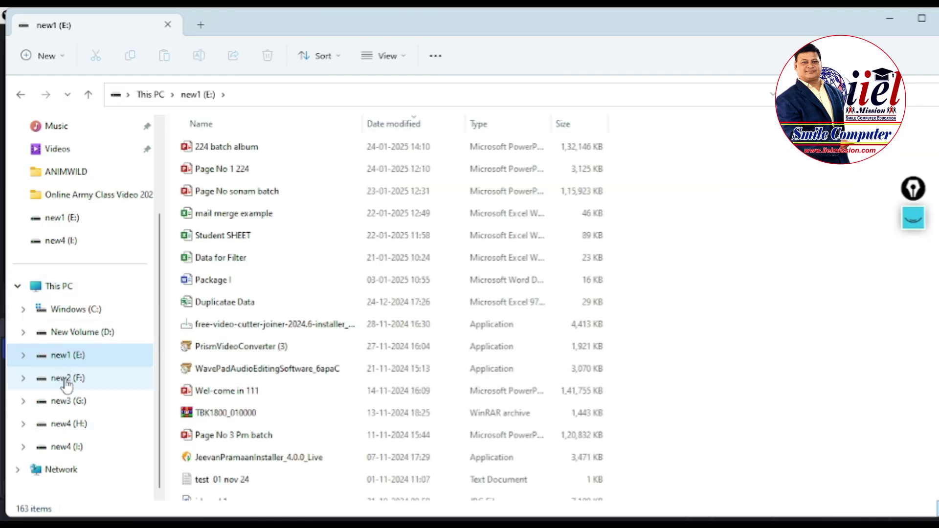
pyautogui.click(66, 383)
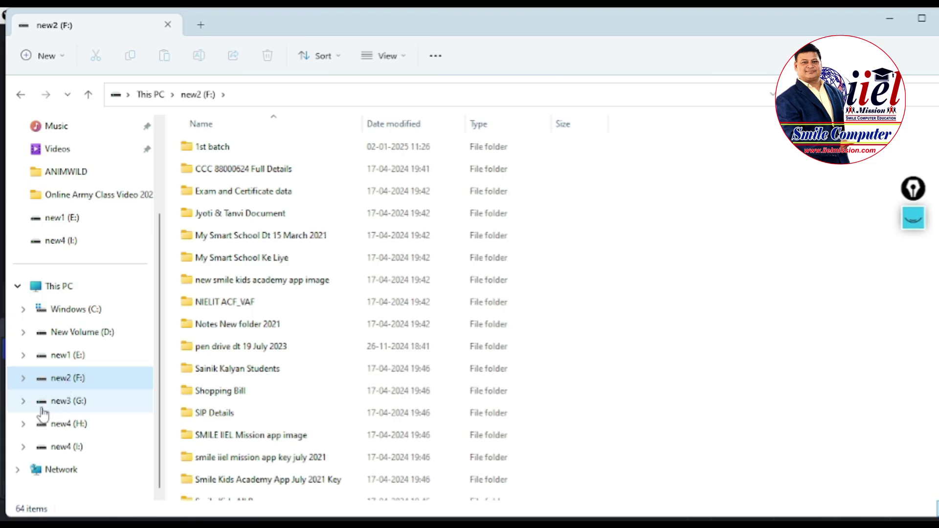
pyautogui.click(50, 287)
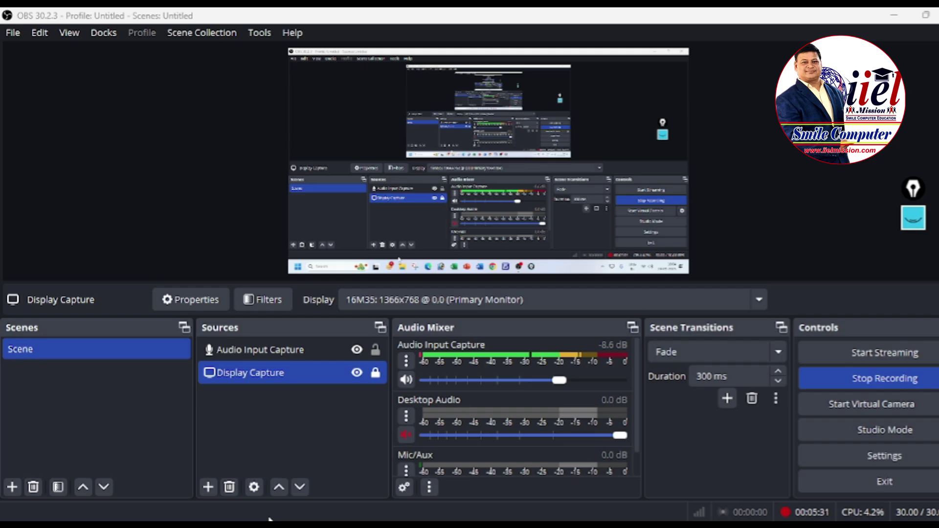
# Open a new File Explorer window and display the drives under This PC.
pyautogui.press('super+e')
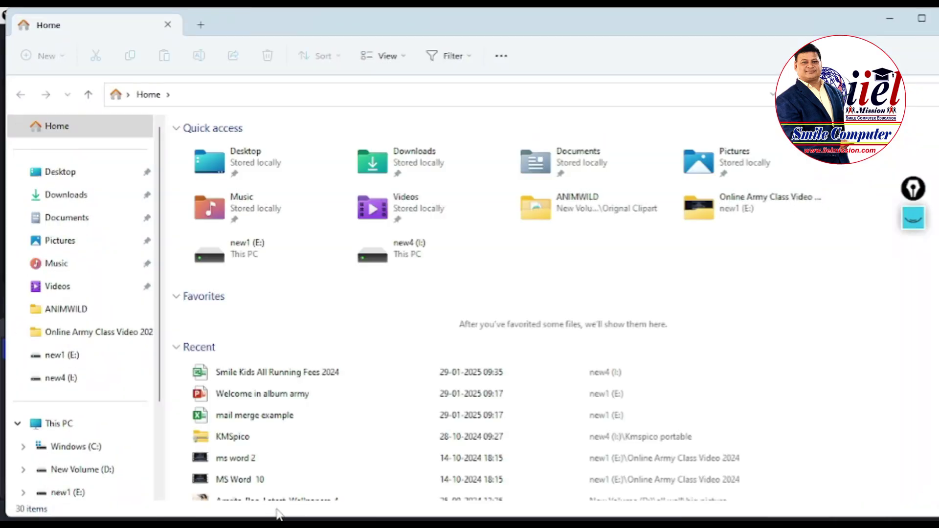
pyautogui.click(64, 428)
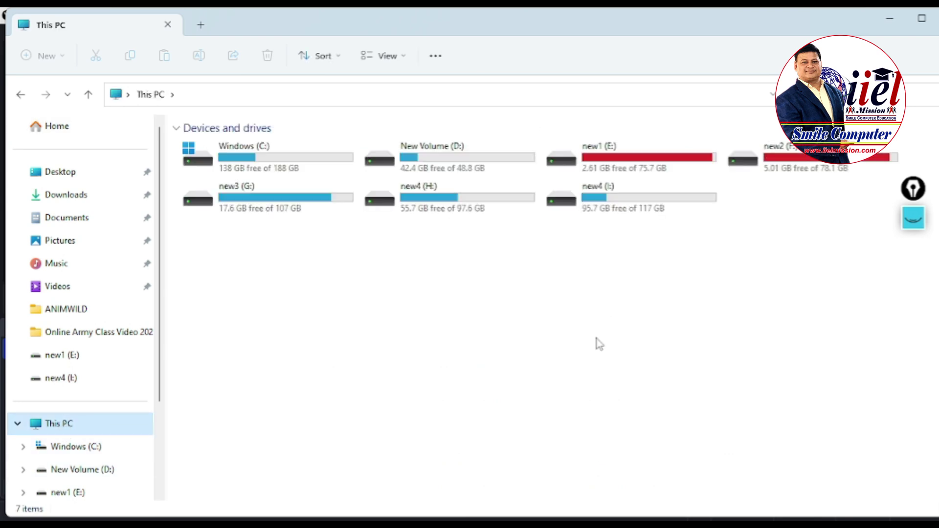
# Search This PC for all Word documents with the wildcard *.docx.
pyautogui.click(852, 124)
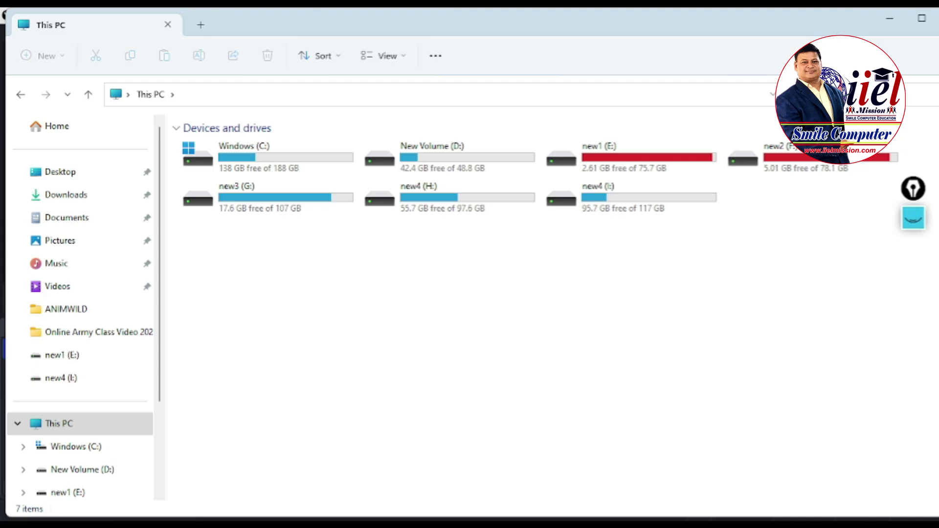
pyautogui.write('*.')
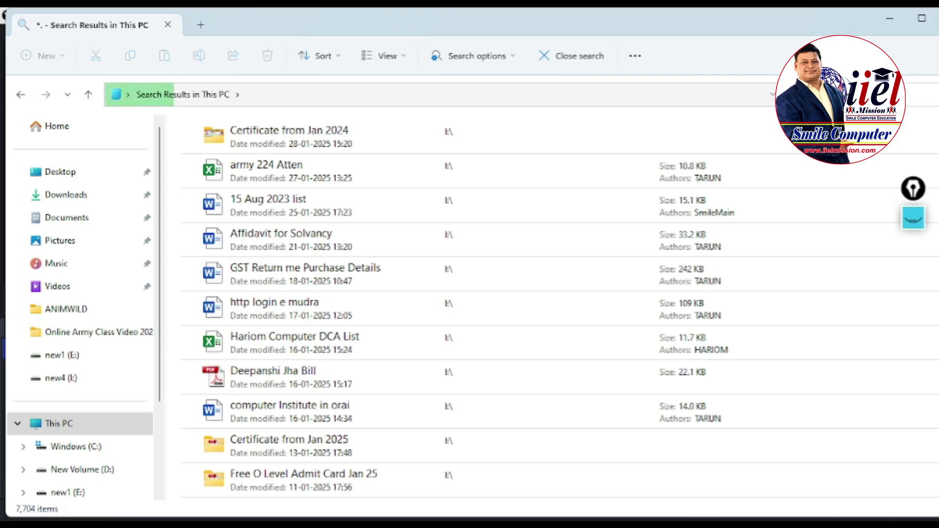
pyautogui.write('doc')
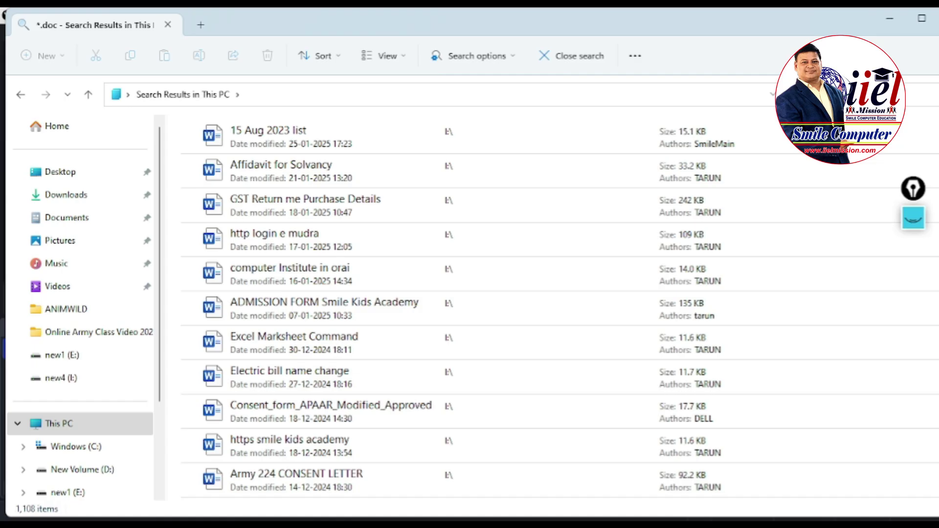
pyautogui.write('x')
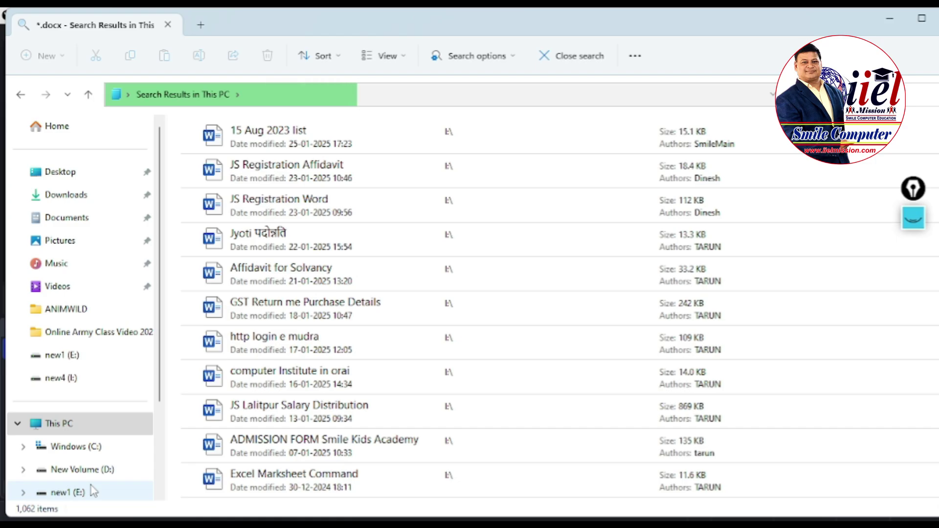
# Expand the floating annotation toolbar, pick the pen tool and show the brush size options.
pyautogui.click(913, 221)
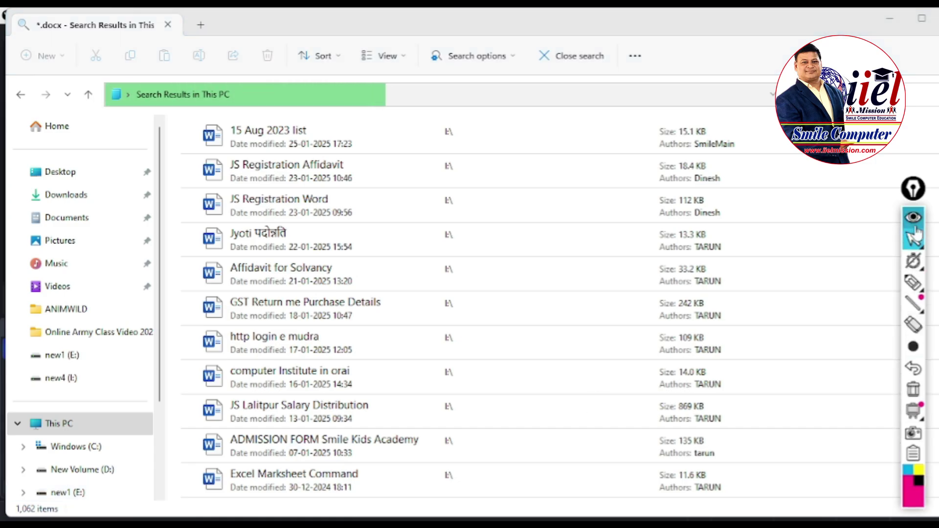
pyautogui.click(913, 284)
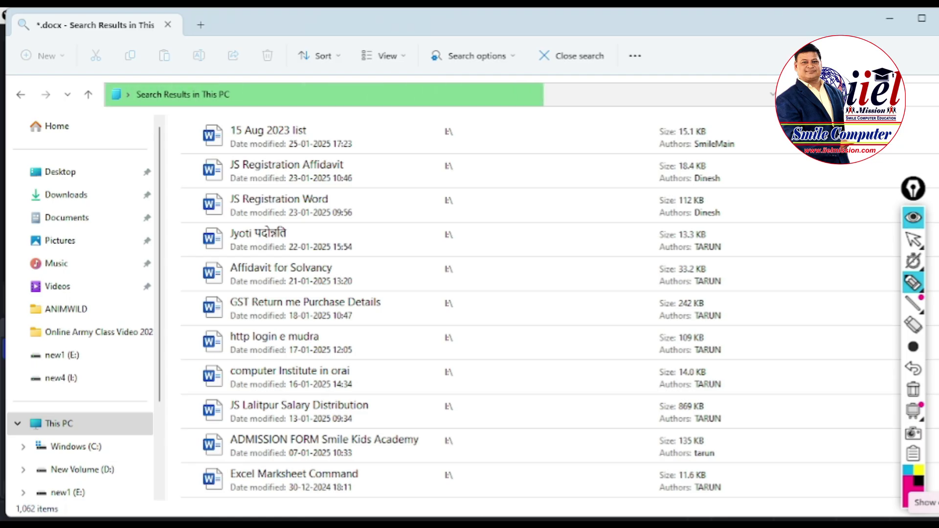
pyautogui.click(913, 347)
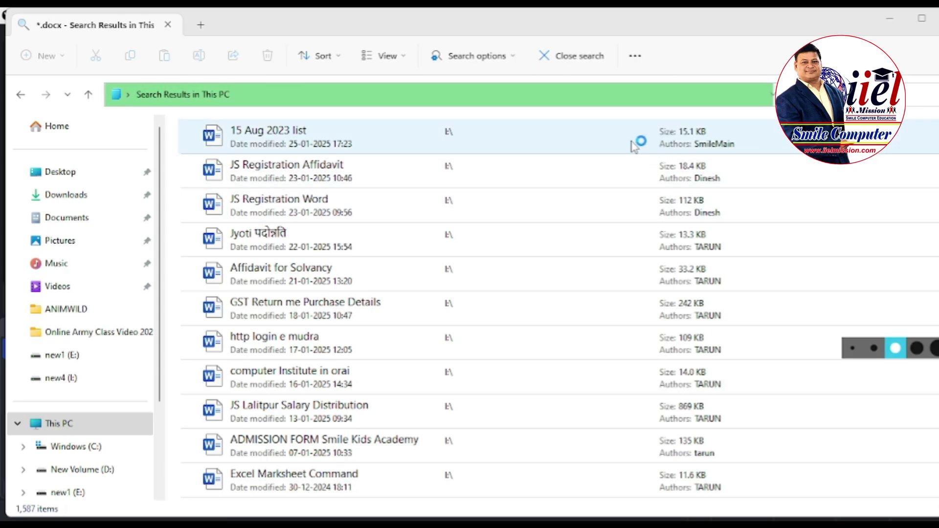
# Sort the *.docx search results by date modified and then by name.
pyautogui.rightClick(598, 146)
pyautogui.moveTo(638, 183)
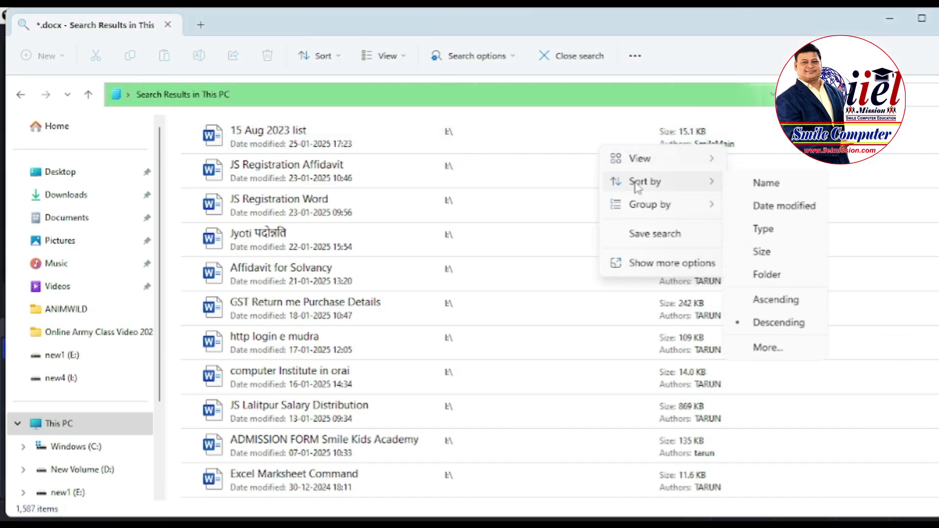
pyautogui.click(784, 207)
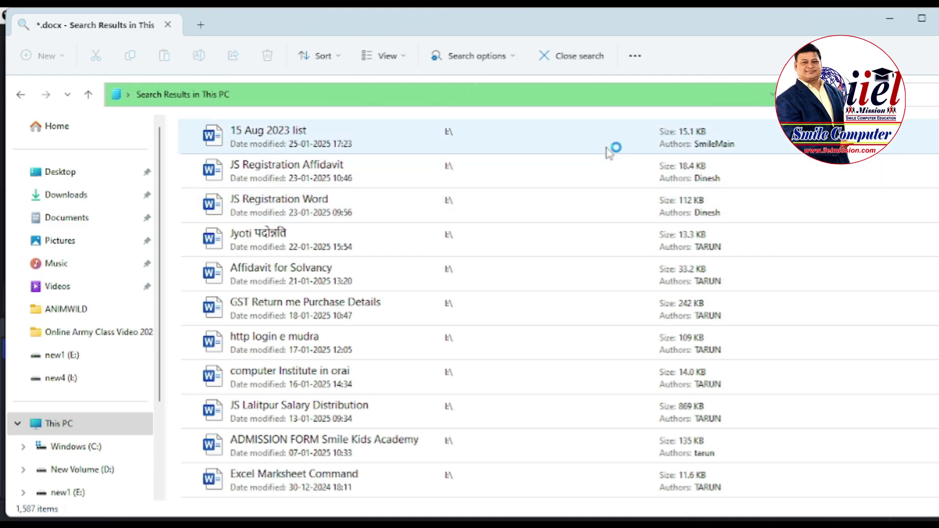
pyautogui.rightClick(609, 151)
pyautogui.moveTo(653, 189)
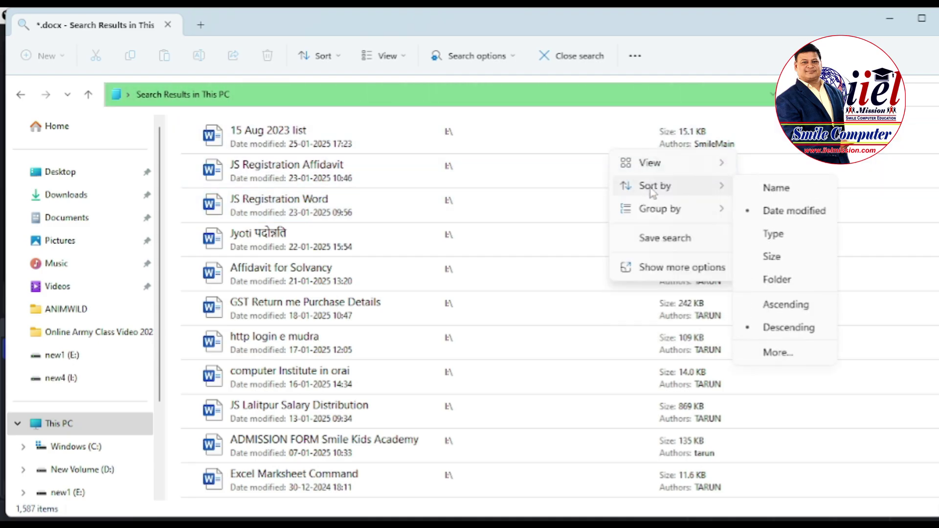
pyautogui.click(774, 189)
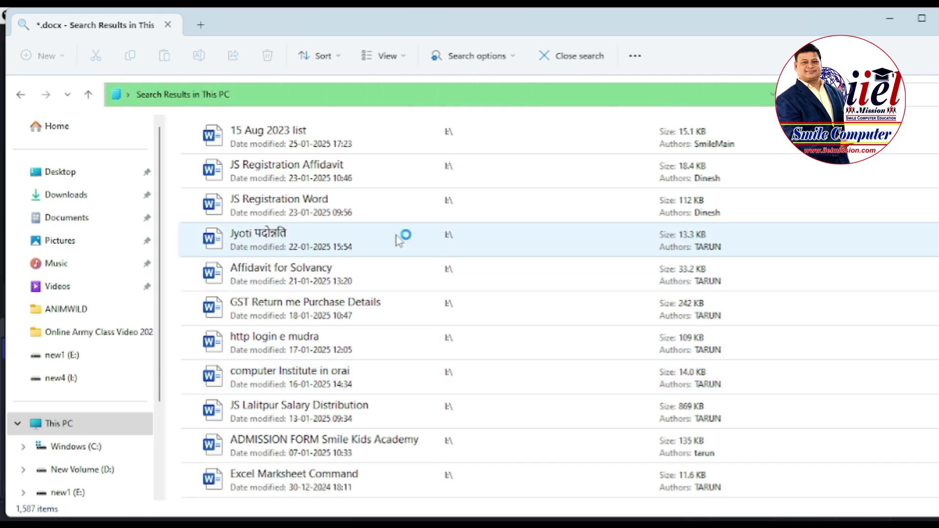
# View the JS Registration Word document from the search results in Word and close it again.
pyautogui.click(323, 205)
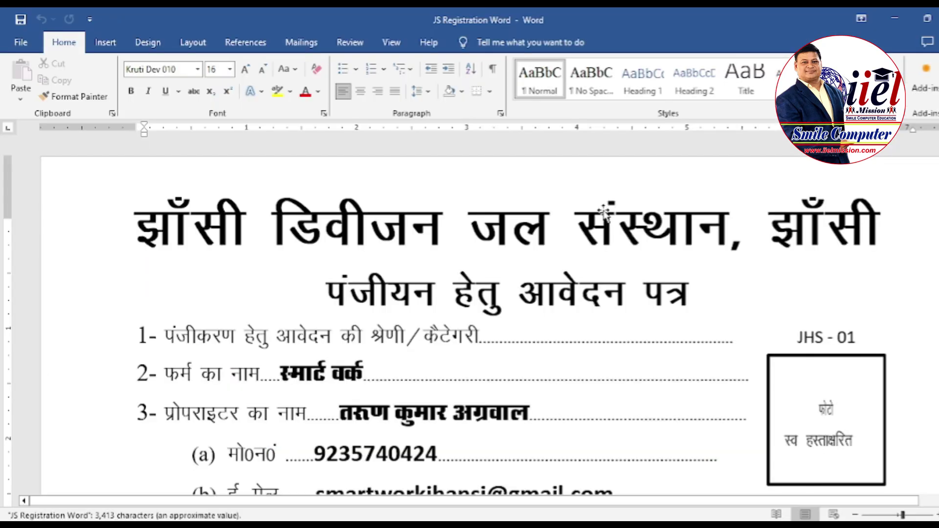
pyautogui.hotkey('ctrl', 'w')
pyautogui.hotkey('alt', 'F4')
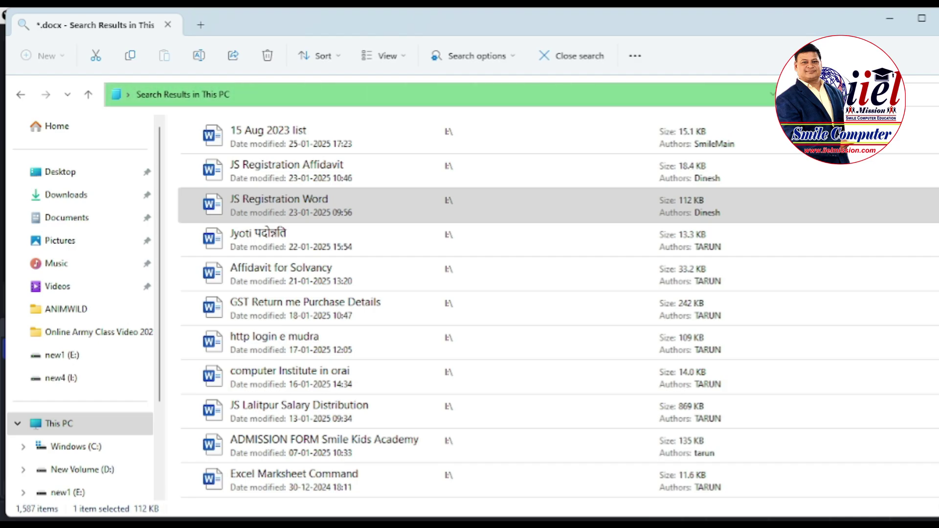
# Search This PC for army, narrow the search to Word documents with army*.docx and *army*.docx, and look through the results.
pyautogui.hotkey('alt', 'Left')
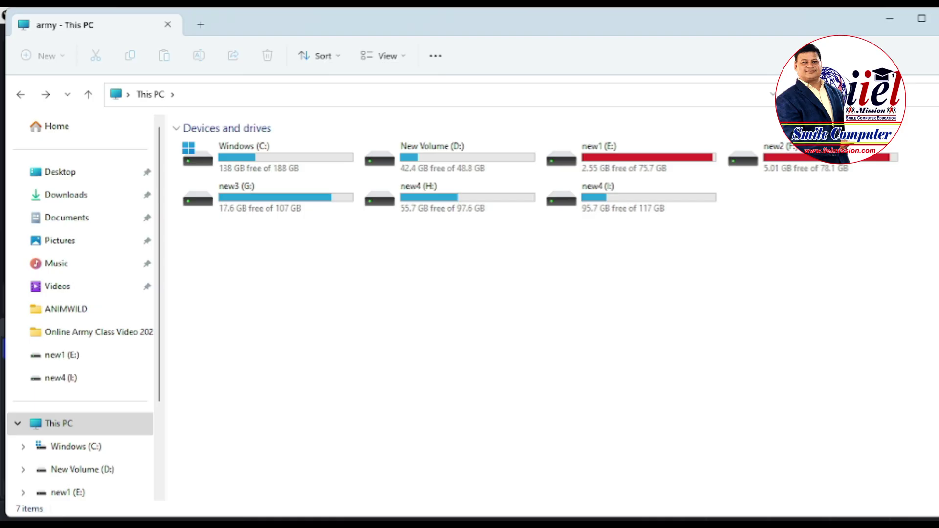
pyautogui.hotkey('alt', 'Right')
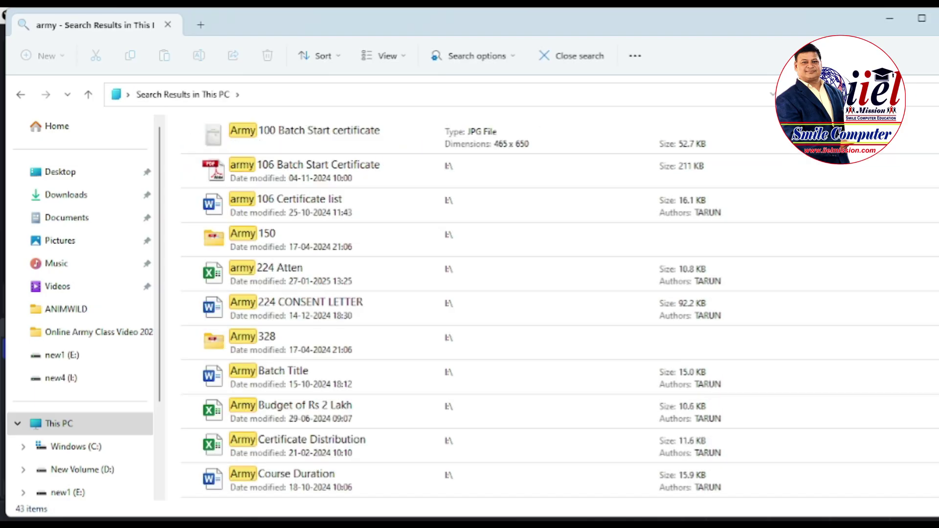
pyautogui.write('*.j')
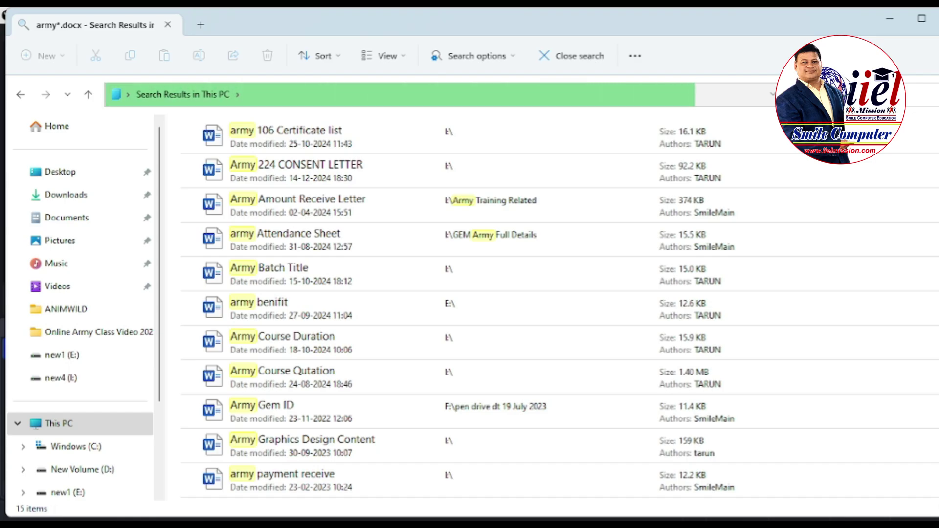
pyautogui.press('Return')
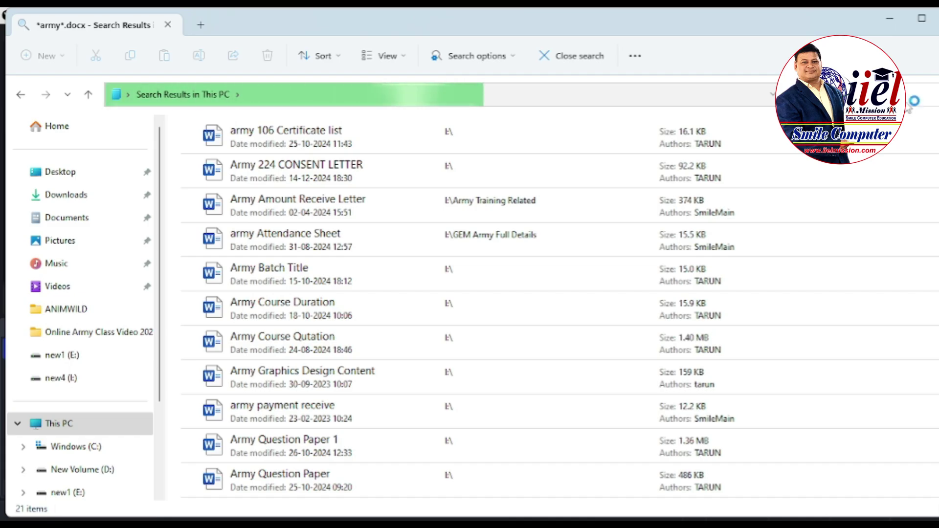
pyautogui.scroll(-7, 883, 196)
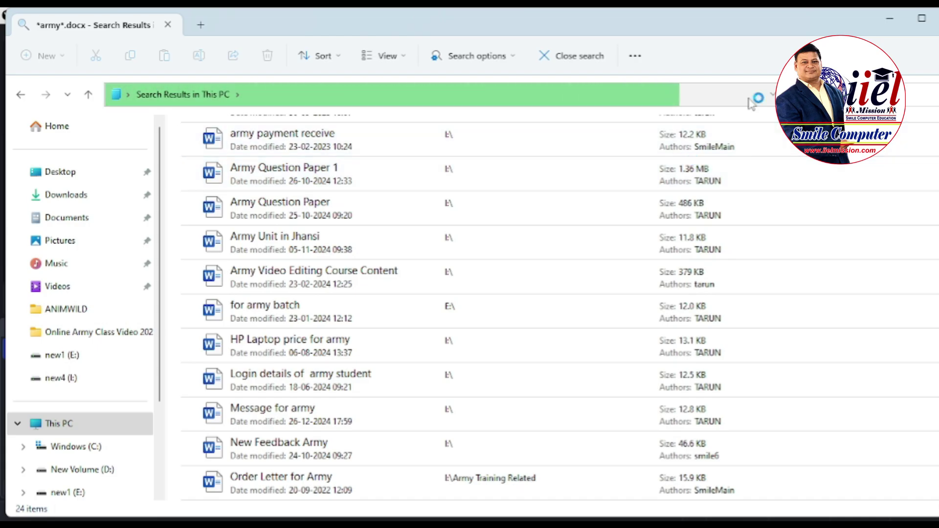
# Search This PC for *.xls, then for .xls files whose name contains a person's first name, using wildcards around it.
pyautogui.press('BackSpace')
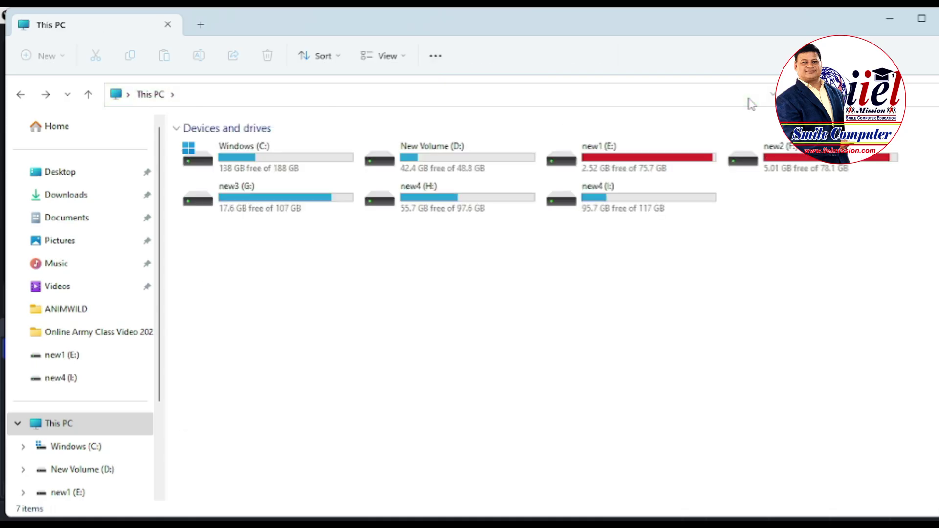
pyautogui.write('xls')
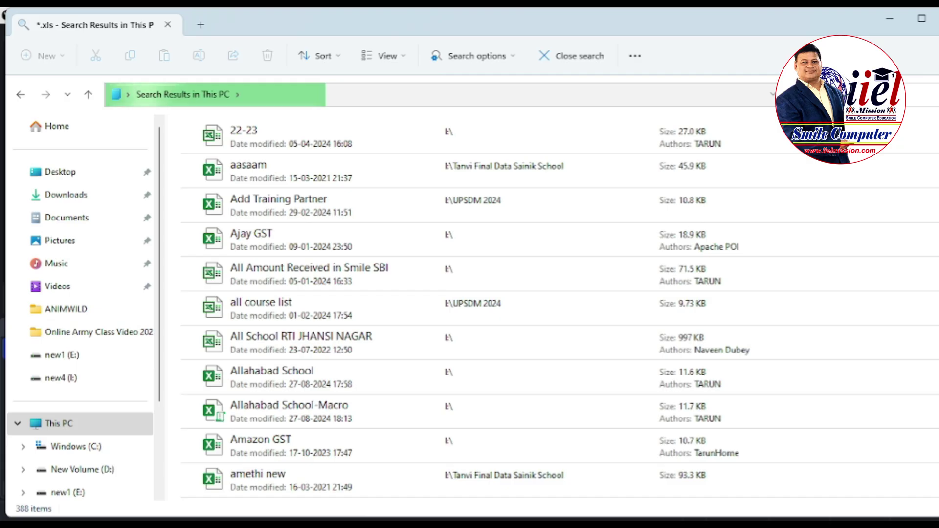
pyautogui.write('ajay')
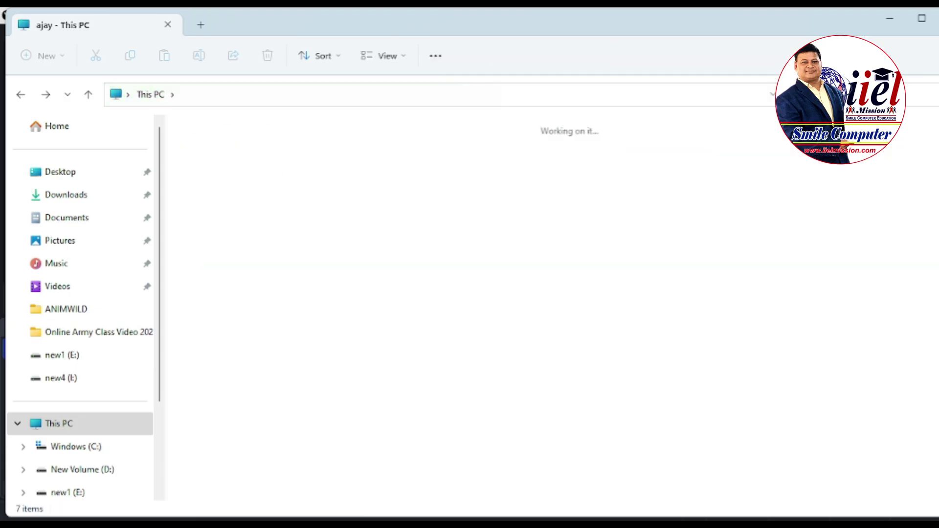
pyautogui.write('*.xls')
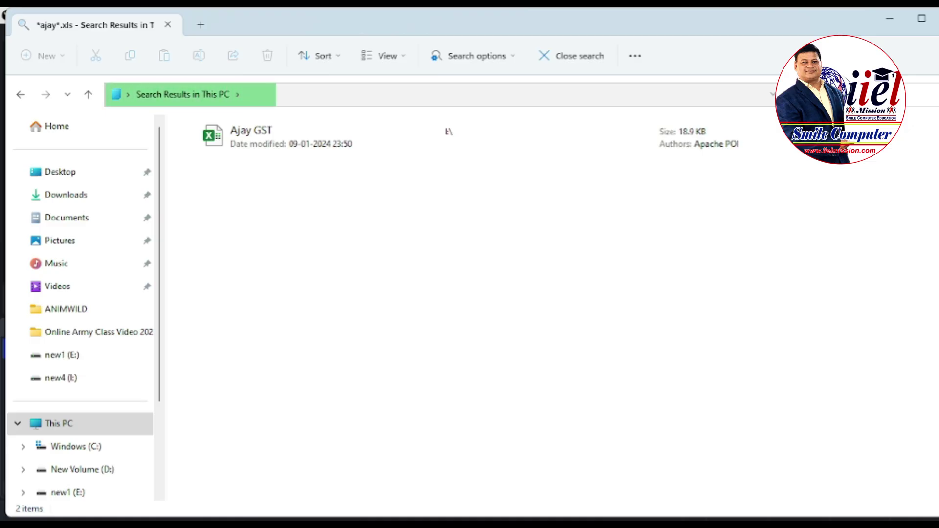
# Replace the search with *.pptx and narrow it to presentations starting with p using p*.pptx.
pyautogui.press('BackSpace')
pyautogui.press('BackSpace')
pyautogui.press('BackSpace')
pyautogui.press('BackSpace')
pyautogui.press('BackSpace')
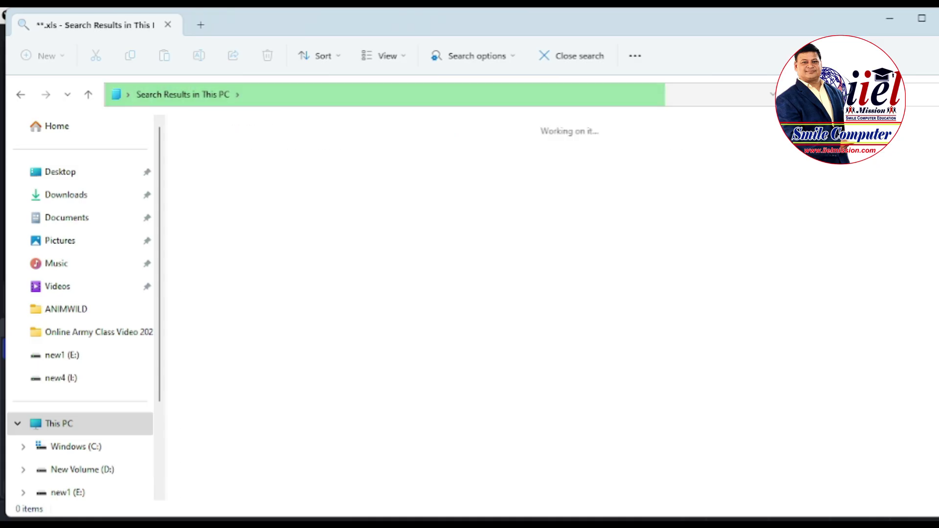
pyautogui.press('BackSpace')
pyautogui.press('BackSpace')
pyautogui.press('BackSpace')
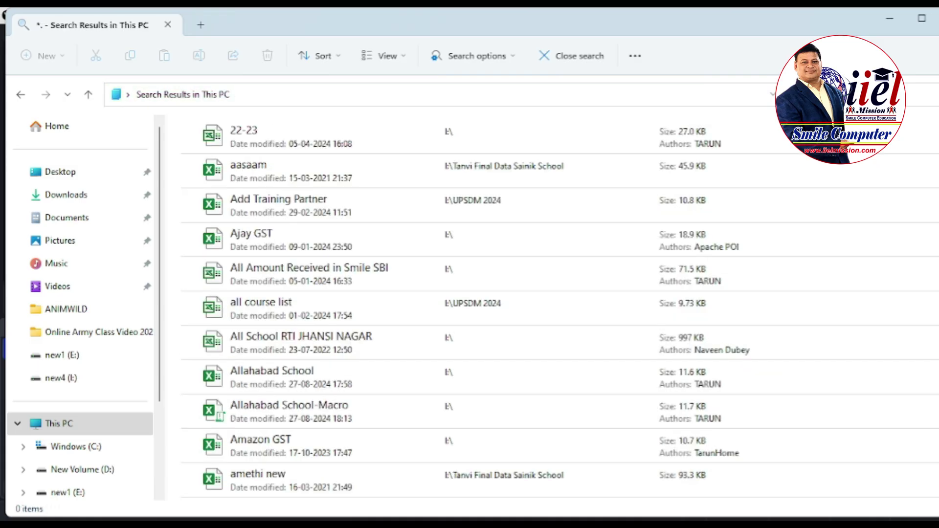
pyautogui.write('pptx')
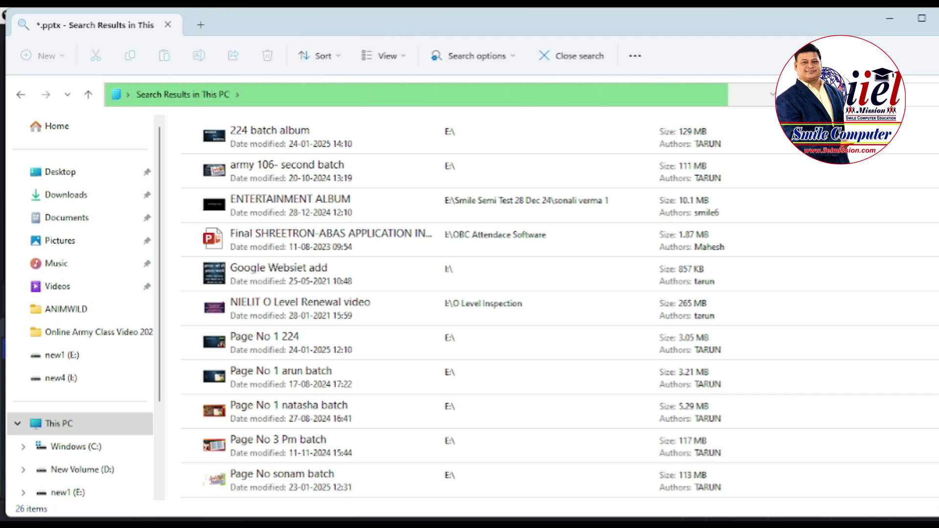
pyautogui.write('p')
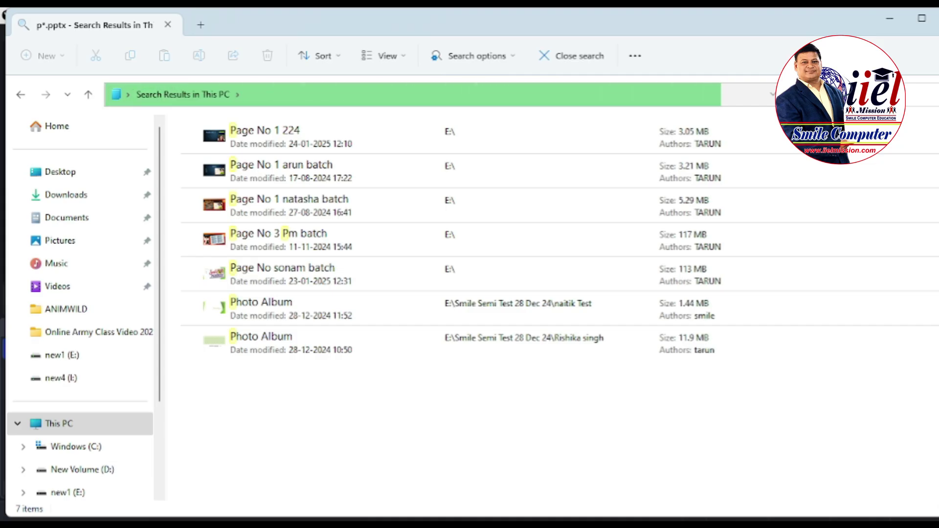
# Clear the presentation search and search This PC for every item named army, without a file extension.
pyautogui.press('BackSpace')
pyautogui.press('BackSpace')
pyautogui.press('BackSpace')
pyautogui.press('BackSpace')
pyautogui.press('BackSpace')
pyautogui.press('BackSpace')
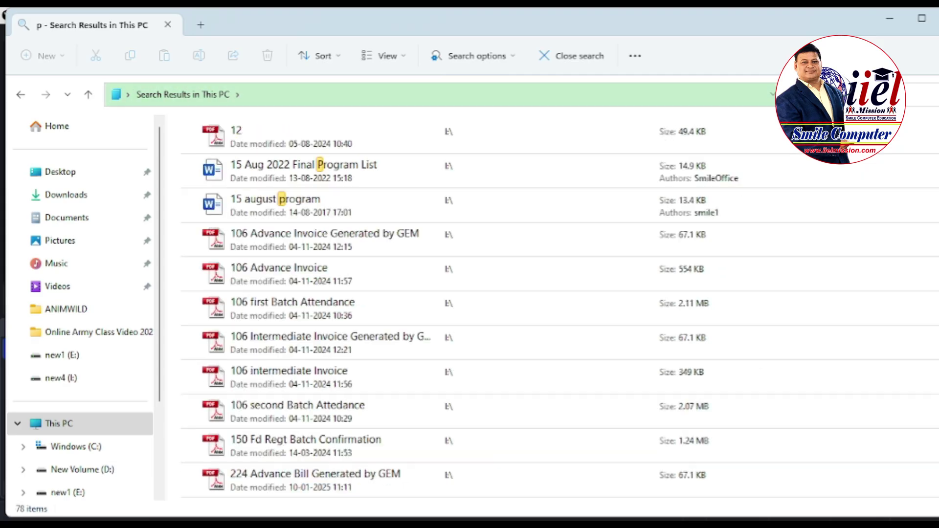
pyautogui.press('BackSpace')
pyautogui.write('army')
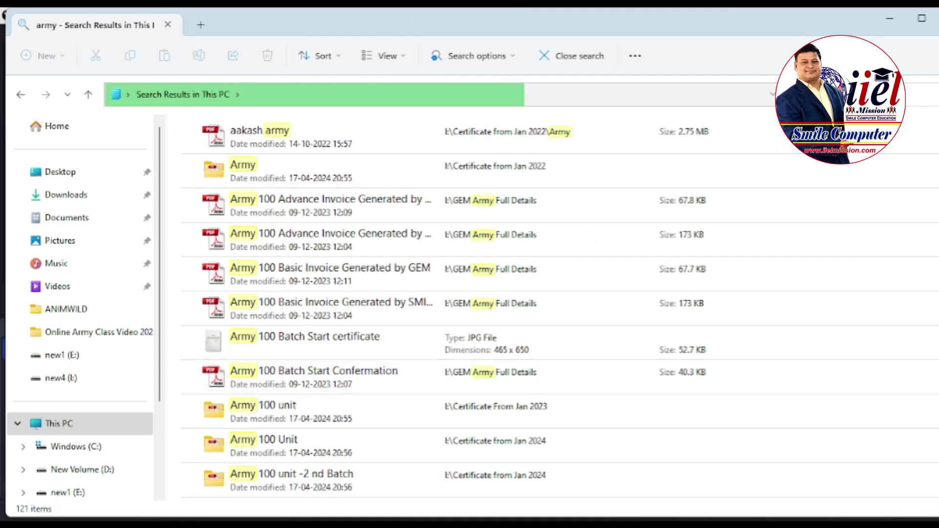
# Clear the army search and search This PC for mail merge.
pyautogui.click(937, 95)
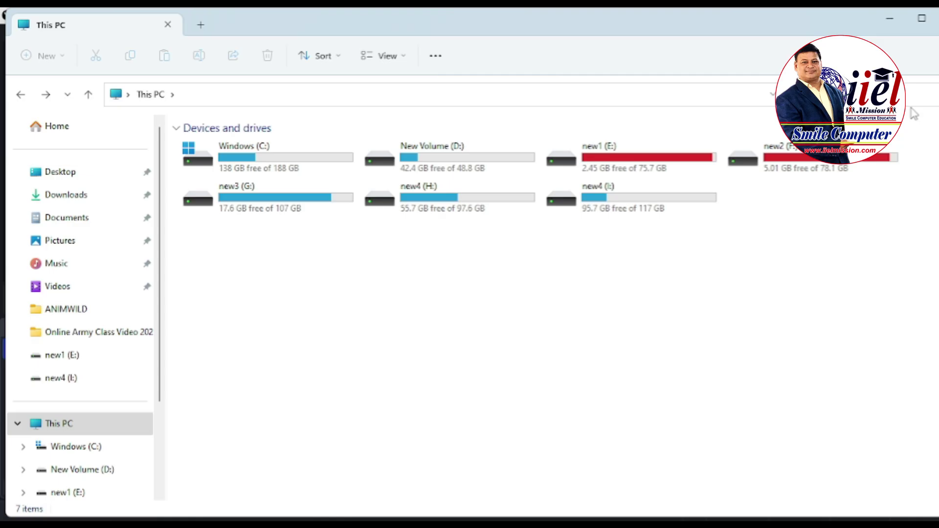
pyautogui.write('mail merge')
pyautogui.press('Return')
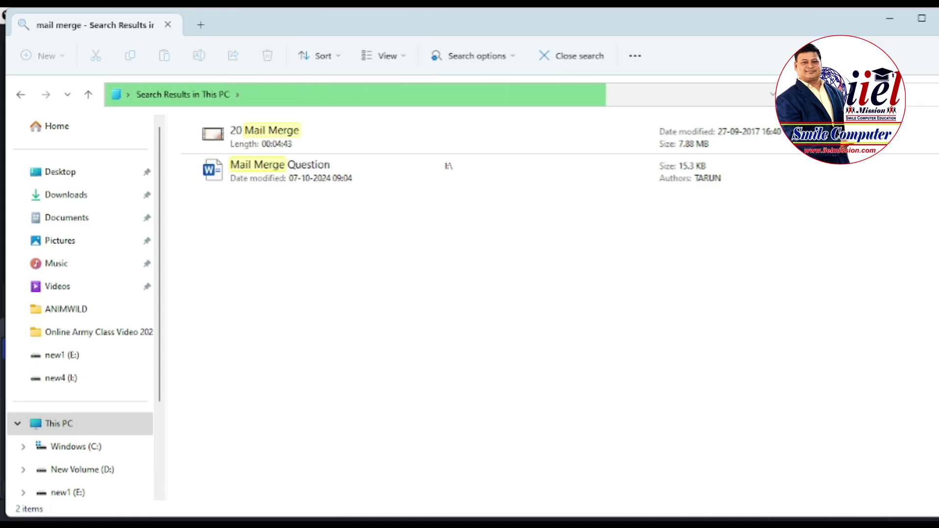
# Go to the Home page of File Explorer and minimize the open windows to show the desktop.
pyautogui.click(57, 126)
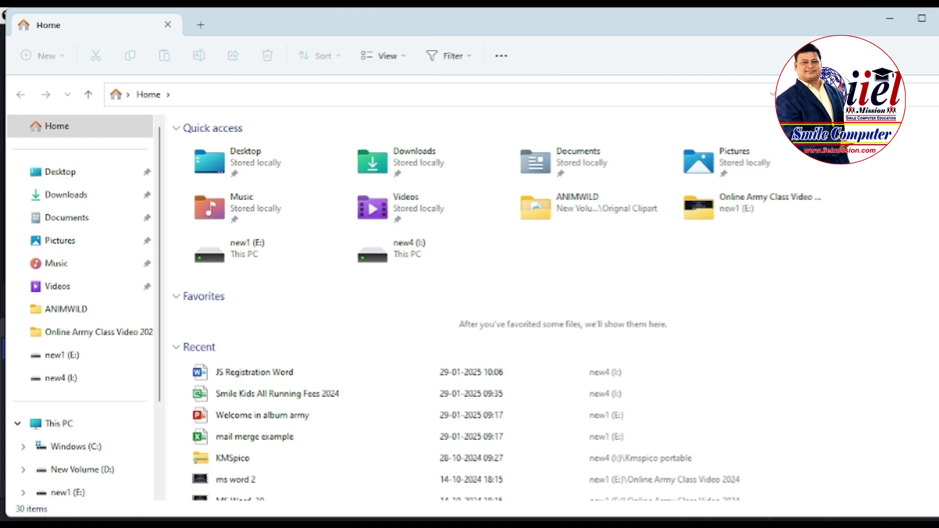
pyautogui.click(890, 18)
pyautogui.click(885, 12)
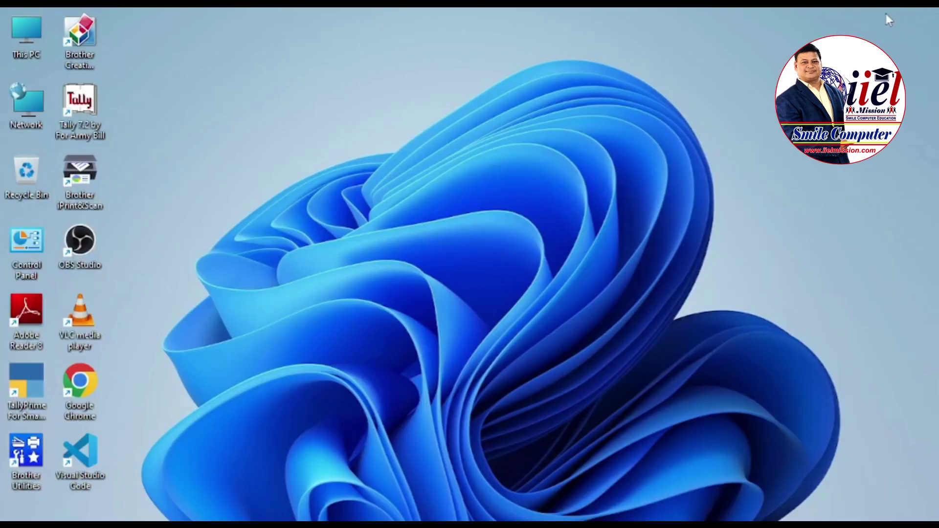
# Open File Explorer from the This PC desktop icon and arrange the Home and This PC windows side by side.
pyautogui.rightClick(27, 36)
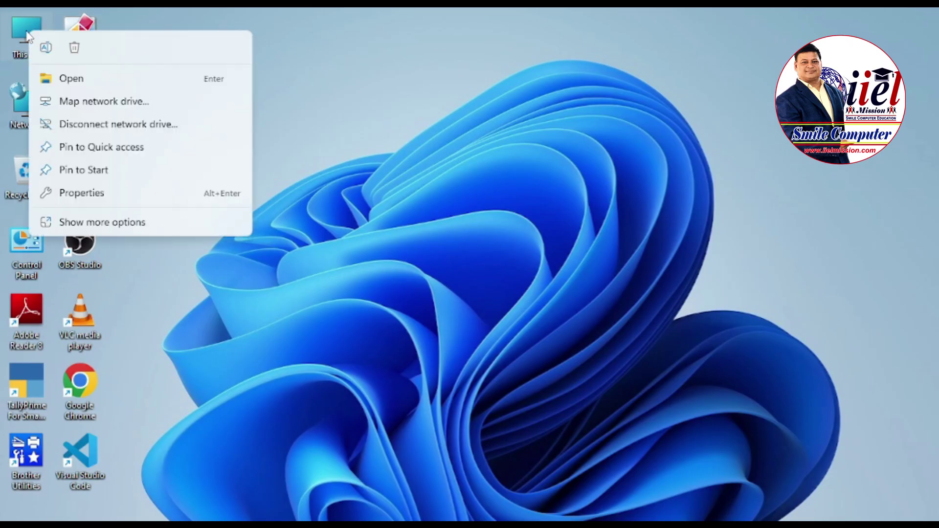
pyautogui.click(65, 78)
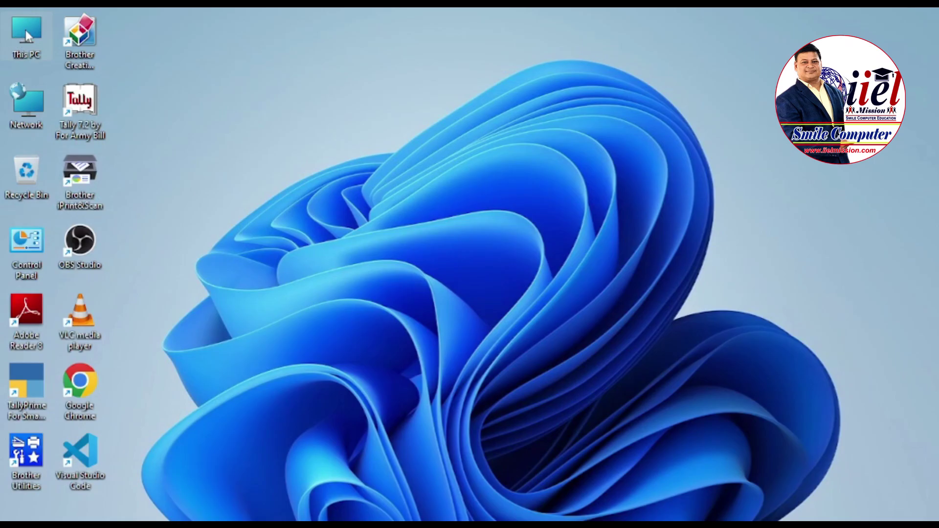
pyautogui.rightClick(25, 30)
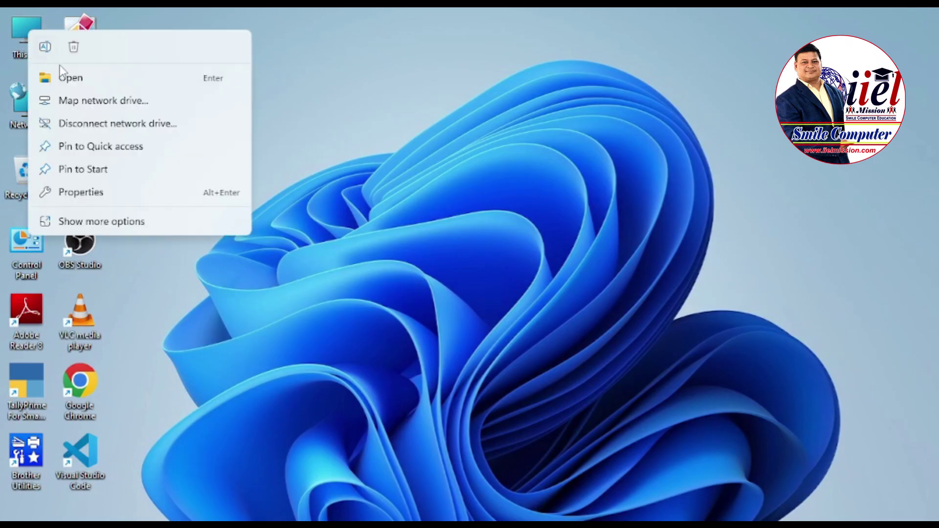
pyautogui.click(69, 79)
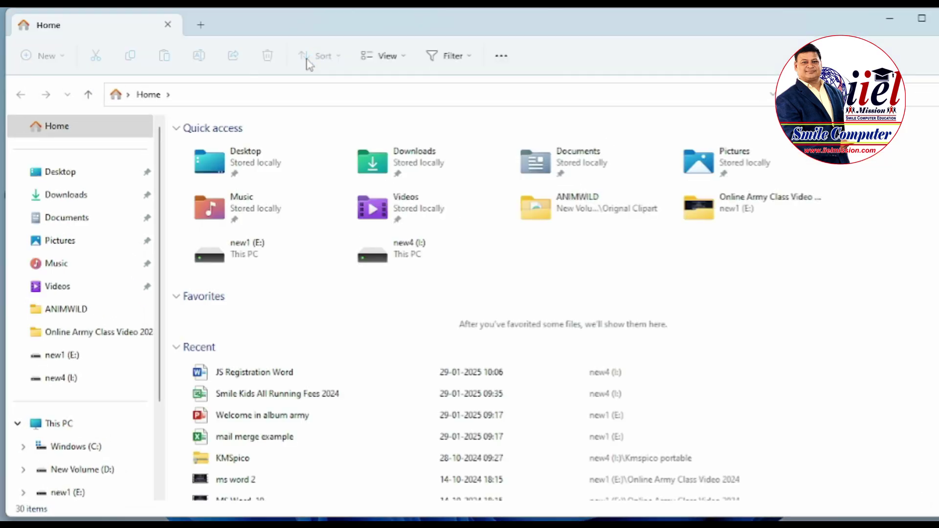
pyautogui.press('super+Left')
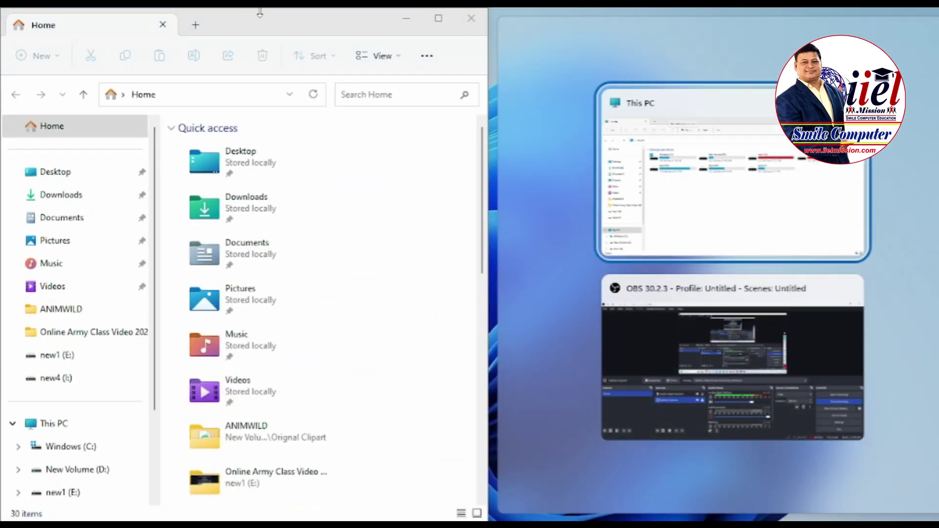
pyautogui.click(671, 201)
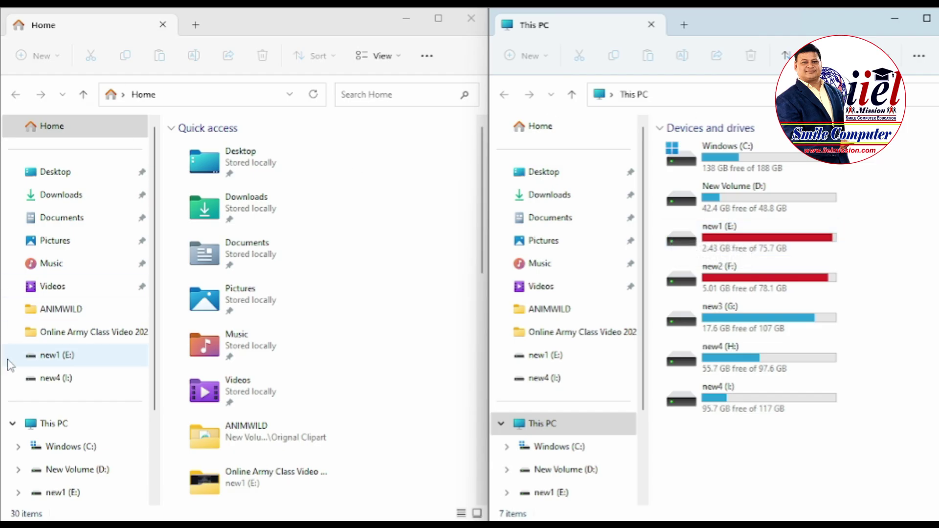
# Go to New Volume (D:) in the Home window and new1 (E:) in the This PC window.
pyautogui.click(100, 470)
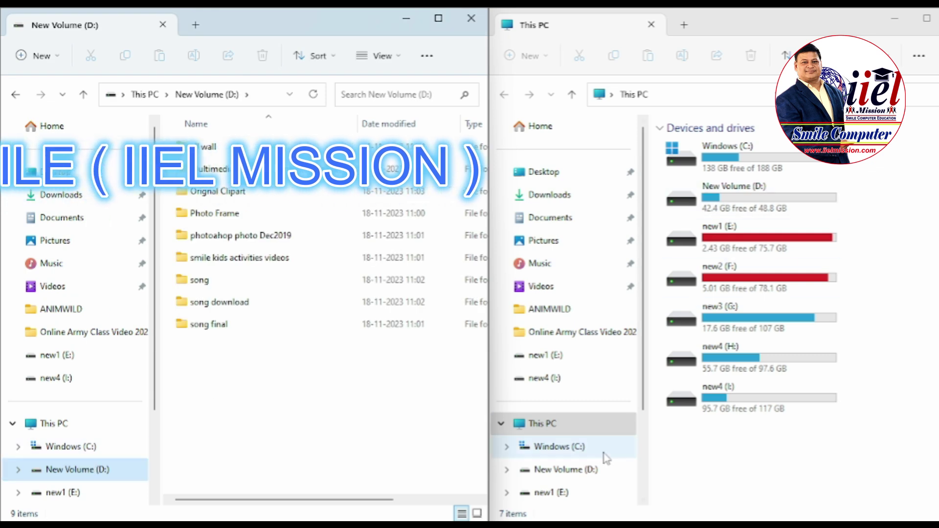
pyautogui.click(558, 492)
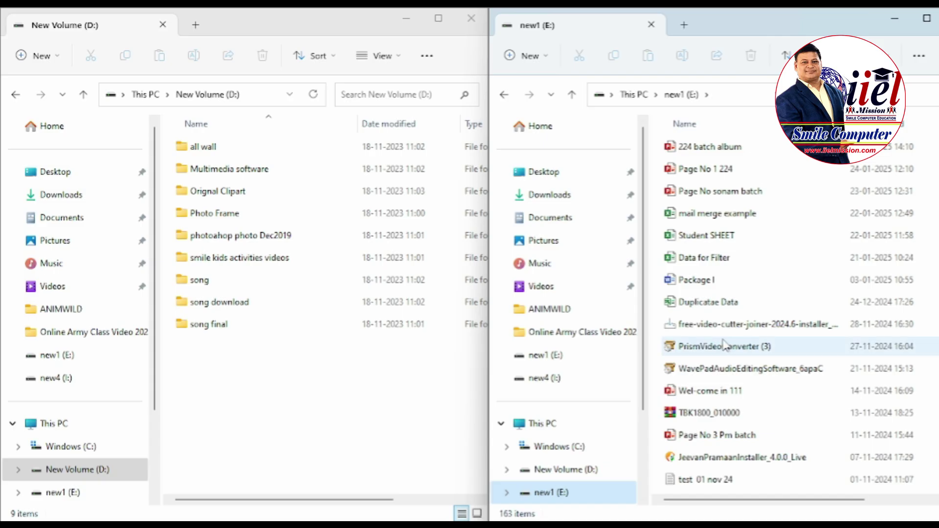
pyautogui.moveTo(725, 345)
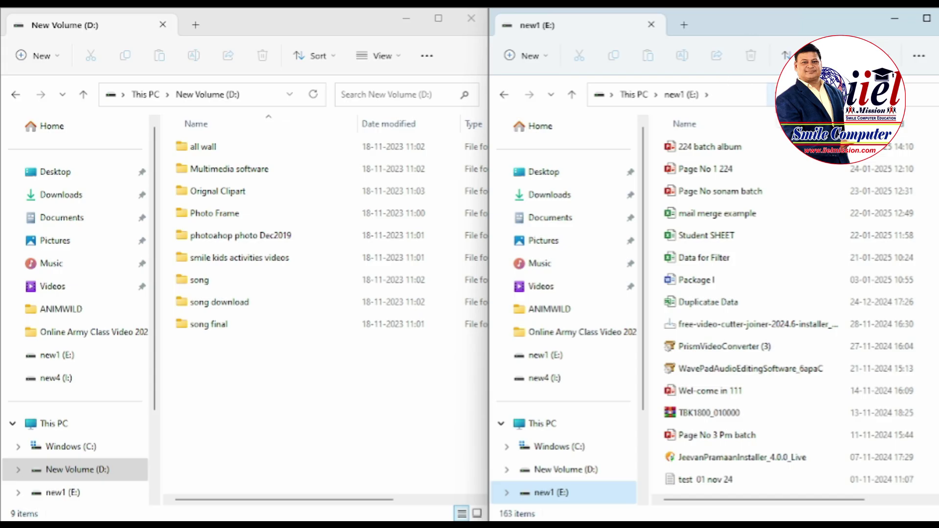
# Select the consecutive files from Page No sonam batch through Duplicatae Data in new1 (E:).
pyautogui.click(714, 194)
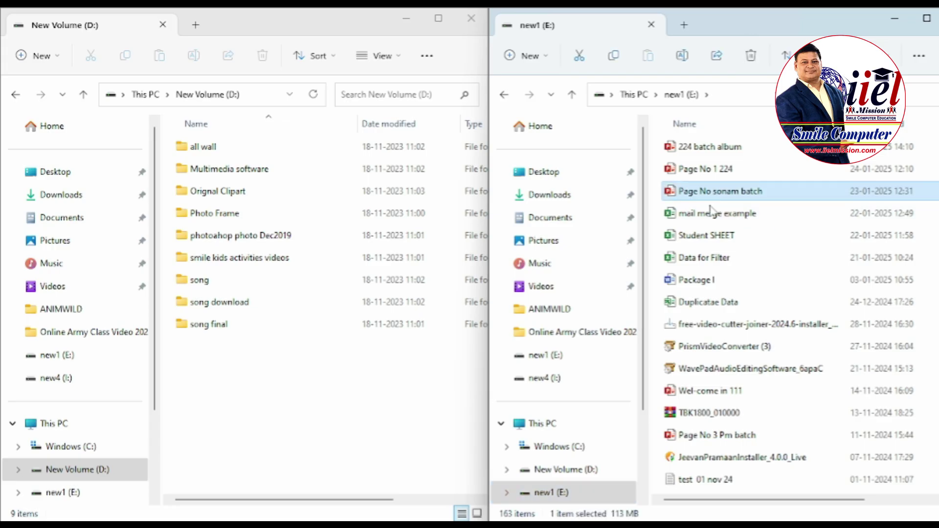
pyautogui.keyDown('shift'); pyautogui.click(705, 303); pyautogui.keyUp('shift')
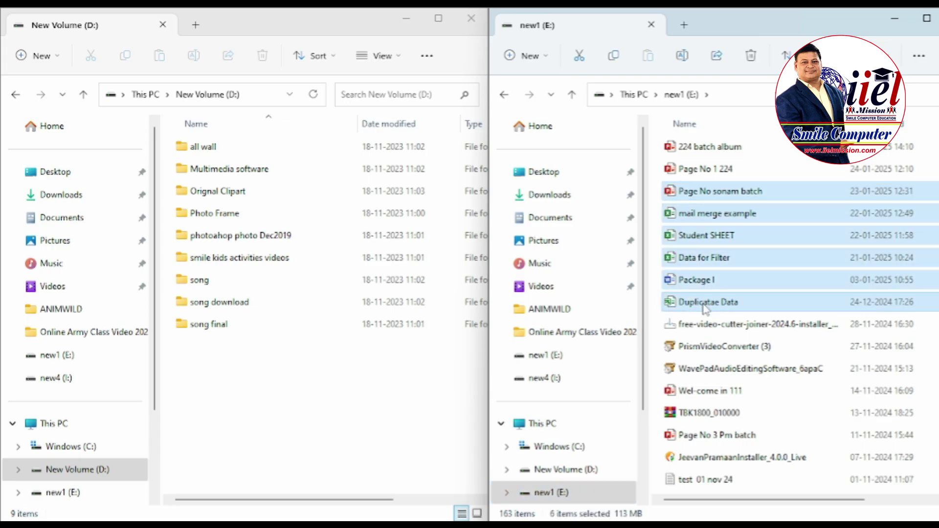
pyautogui.click(803, 259)
pyautogui.click(751, 198)
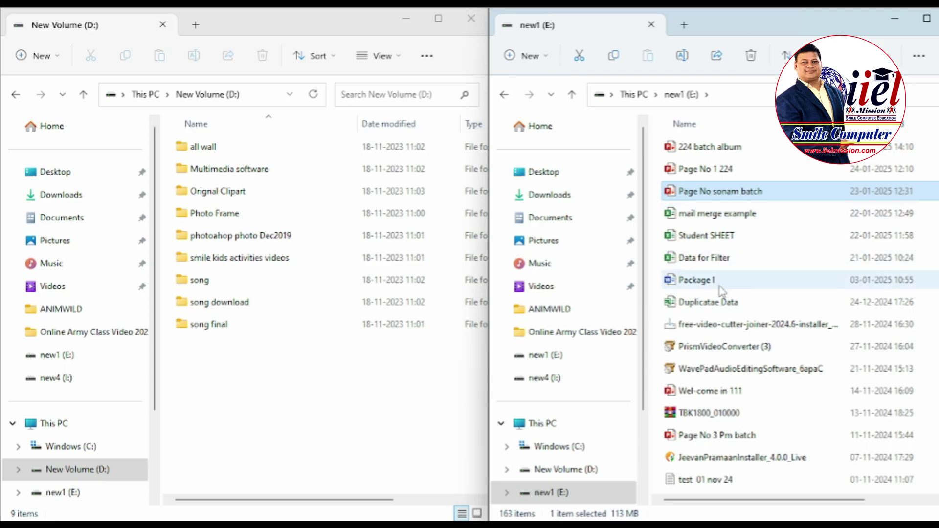
pyautogui.keyDown('shift'); pyautogui.click(723, 305); pyautogui.keyUp('shift')
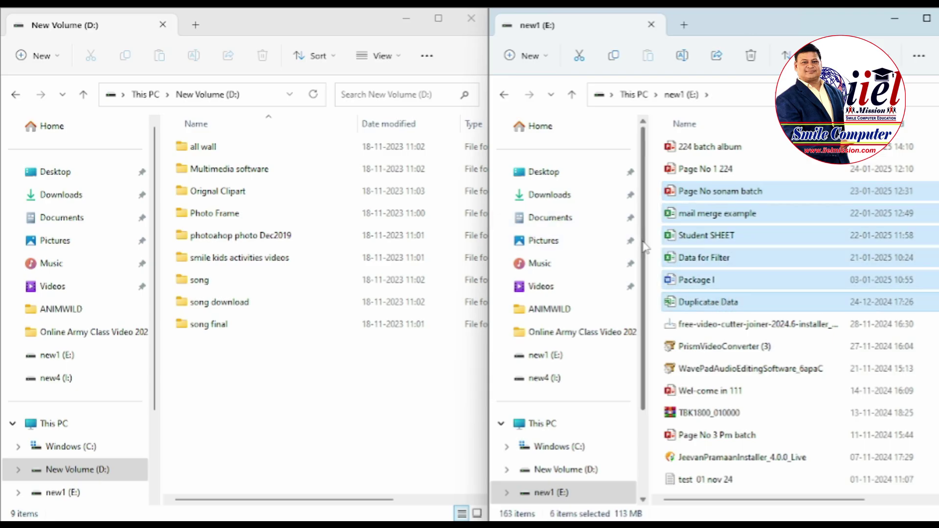
# Show the options for the empty area of New Volume (D:), including Paste, and dismiss them.
pyautogui.click(299, 392)
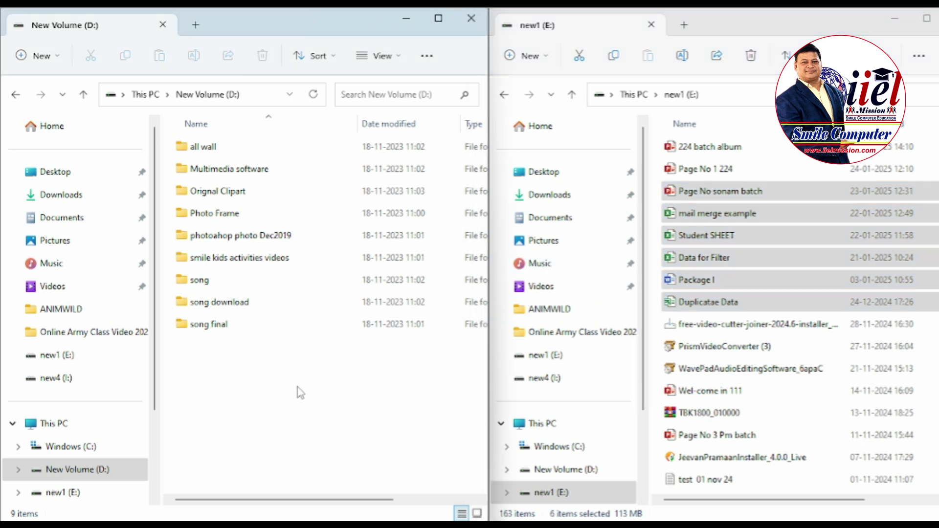
pyautogui.rightClick(300, 393)
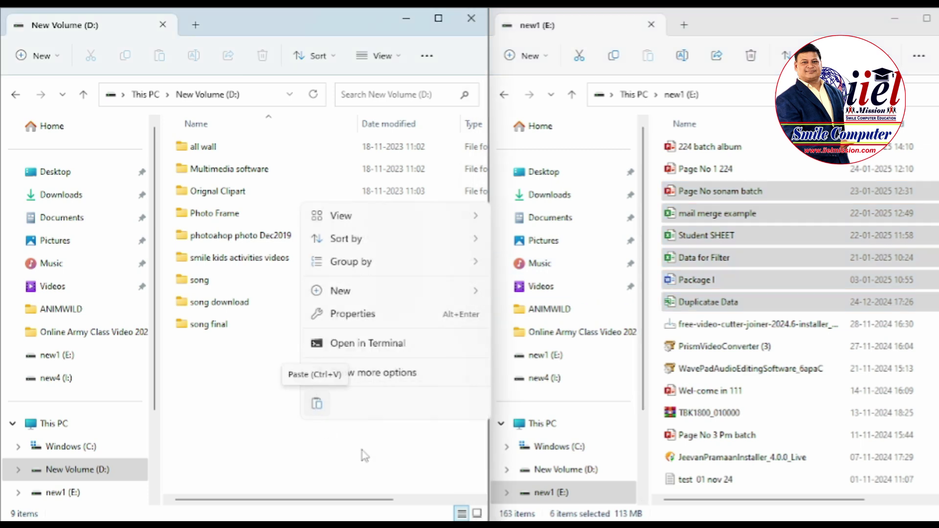
pyautogui.click(310, 478)
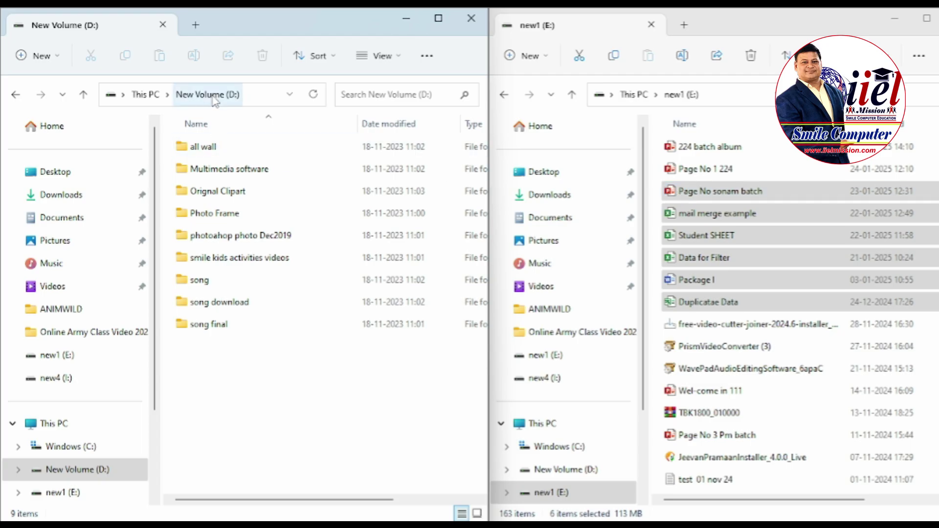
# Activate the screen annotation pen and circle the New Volume (D:) and new1 (E:) address paths in pink.
pyautogui.hotkey('ctrl', 'shift', '2')
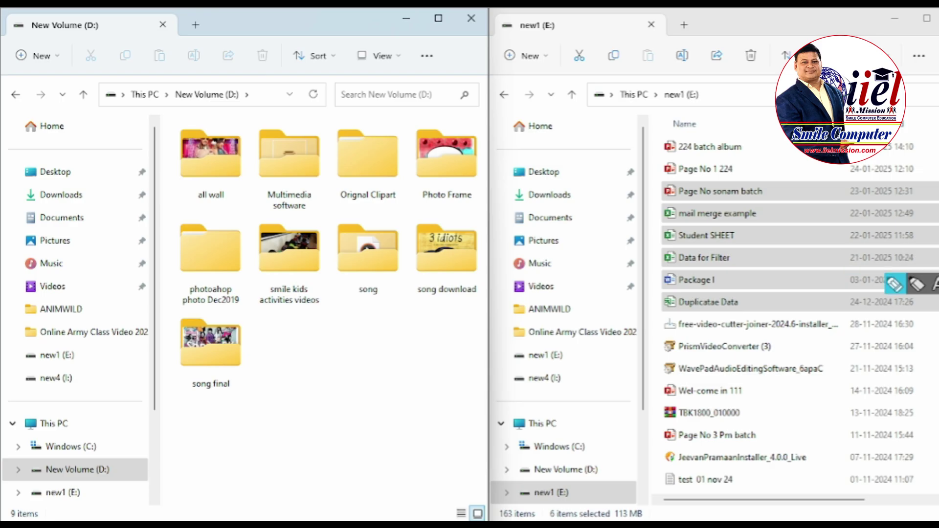
pyautogui.click(937, 262)
pyautogui.moveTo(133, 65)
pyautogui.mouseDown()
pyautogui.moveTo(242, 61)
pyautogui.moveTo(249, 108)
pyautogui.moveTo(137, 94)
pyautogui.moveTo(138, 71)
pyautogui.mouseUp()
pyautogui.moveTo(594, 70)
pyautogui.mouseDown()
pyautogui.moveTo(747, 74)
pyautogui.moveTo(650, 130)
pyautogui.moveTo(602, 74)
pyautogui.mouseUp()
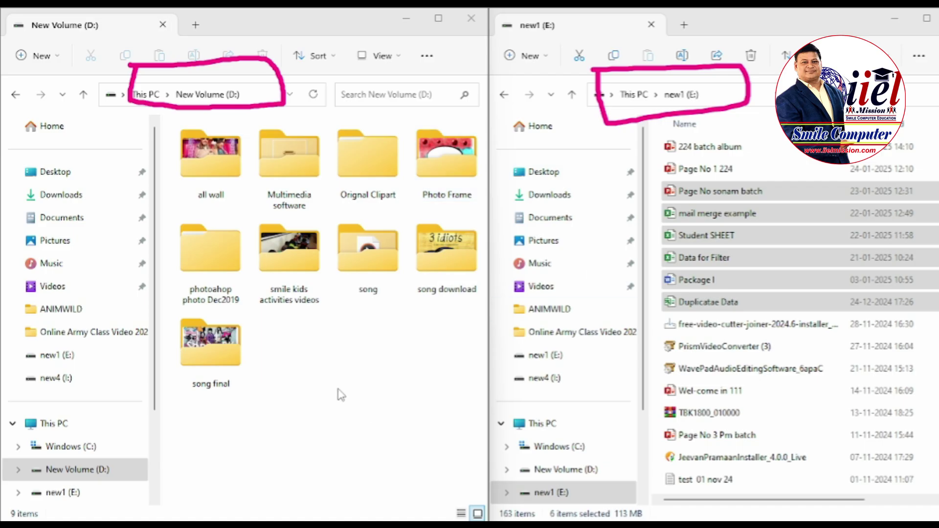
# Switch New Volume (D:) to List view and transfer Page No sonam batch through Duplicatae Data into it from new1 (E:).
pyautogui.rightClick(342, 206)
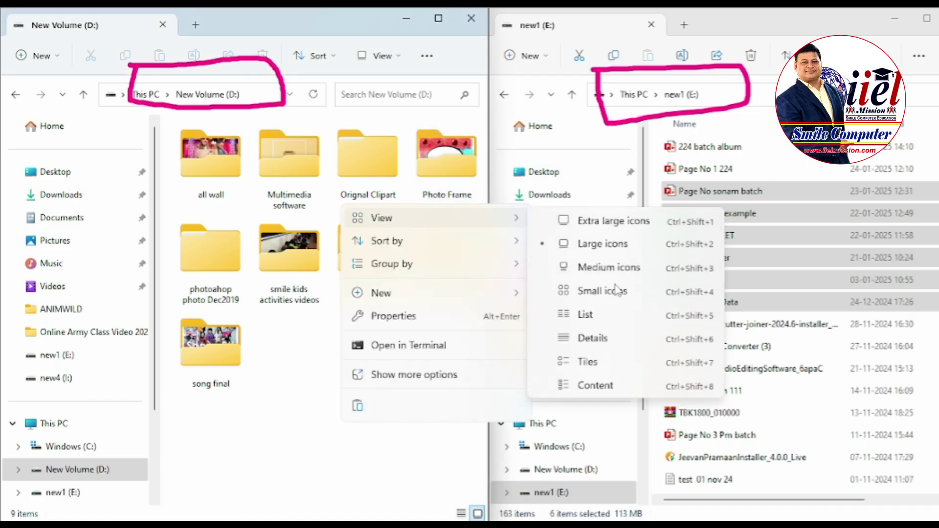
pyautogui.click(590, 311)
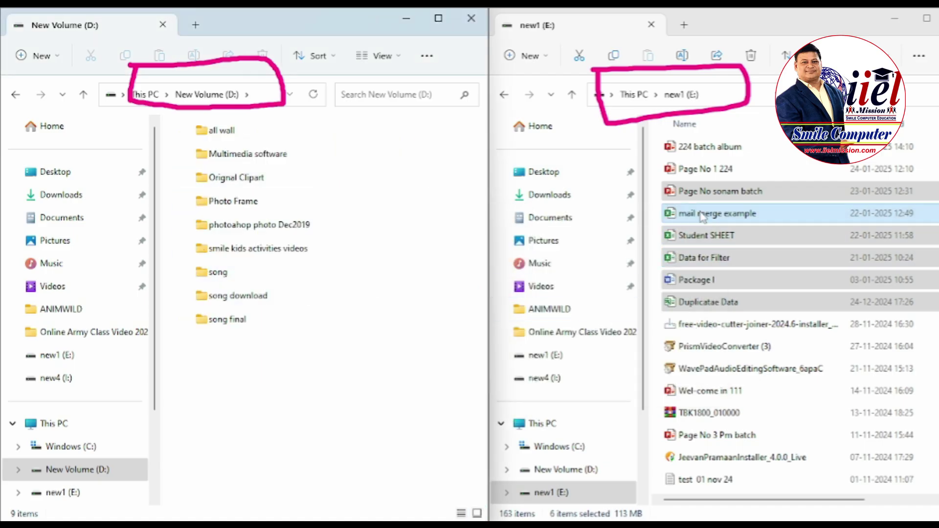
pyautogui.click(703, 191)
pyautogui.keyDown('shift'); pyautogui.click(705, 301); pyautogui.keyUp('shift')
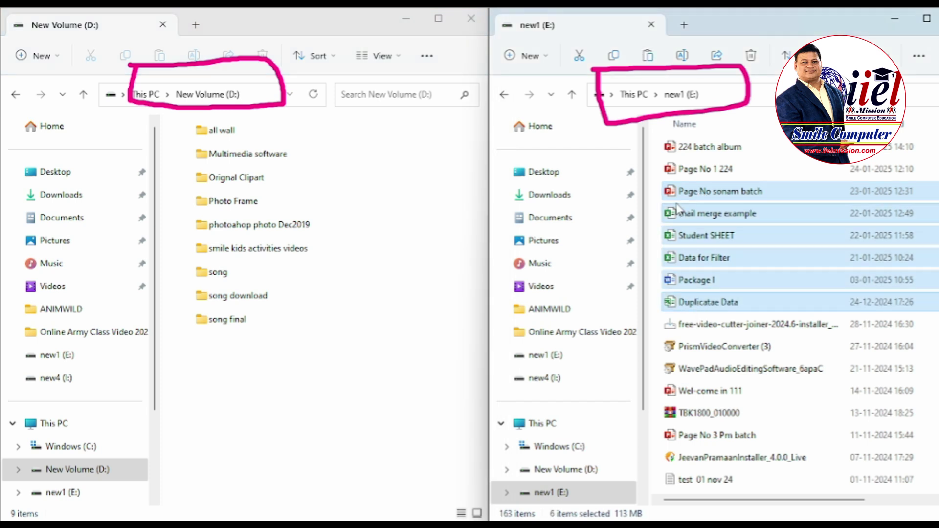
pyautogui.moveTo(704, 302); pyautogui.dragTo(367, 396)
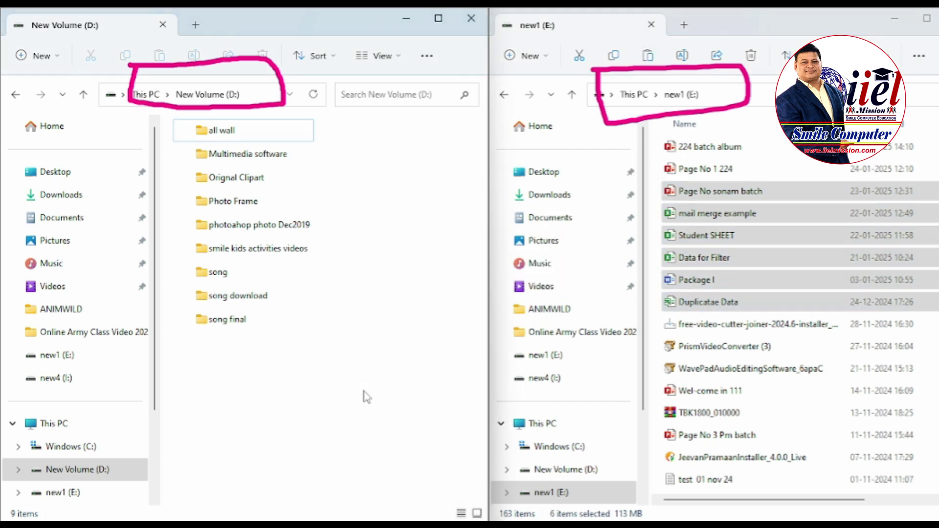